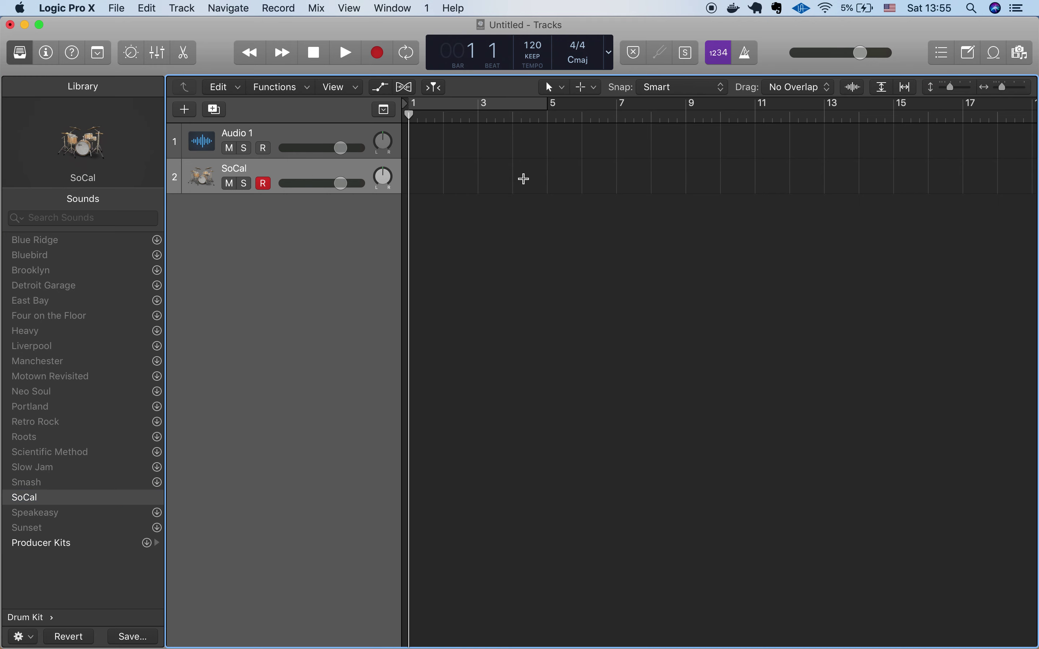
Step: Open the Piano Roll editor for the SoCal drum track and check the menu option that hides the editor
{"action": "key", "text": "p"}
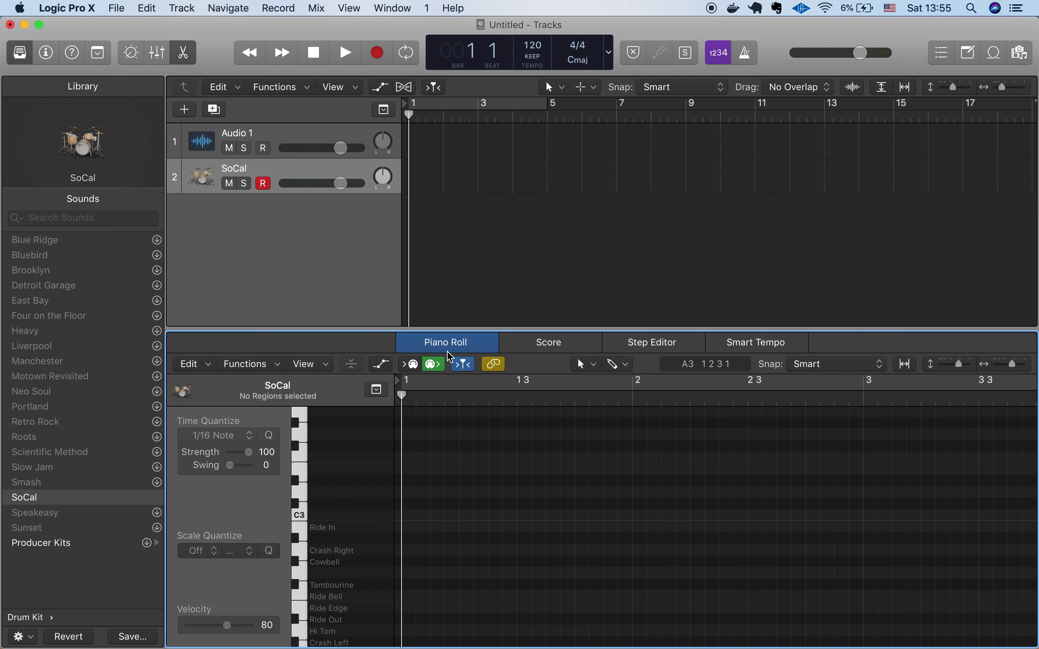
{"action": "left_click", "coordinate": [350, 9]}
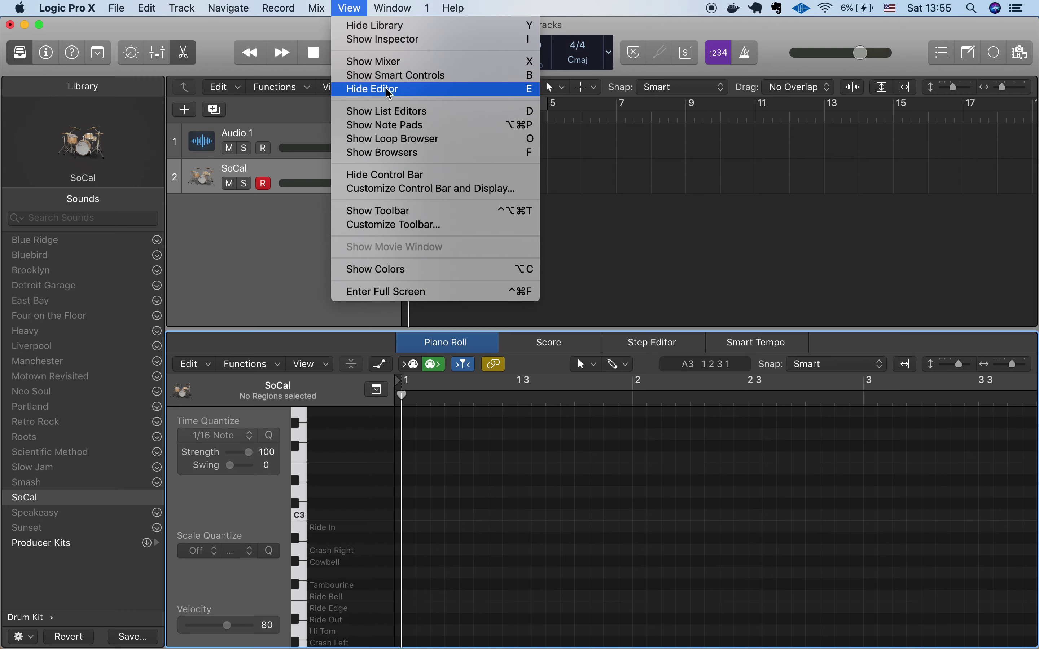
{"action": "left_click", "coordinate": [650, 241]}
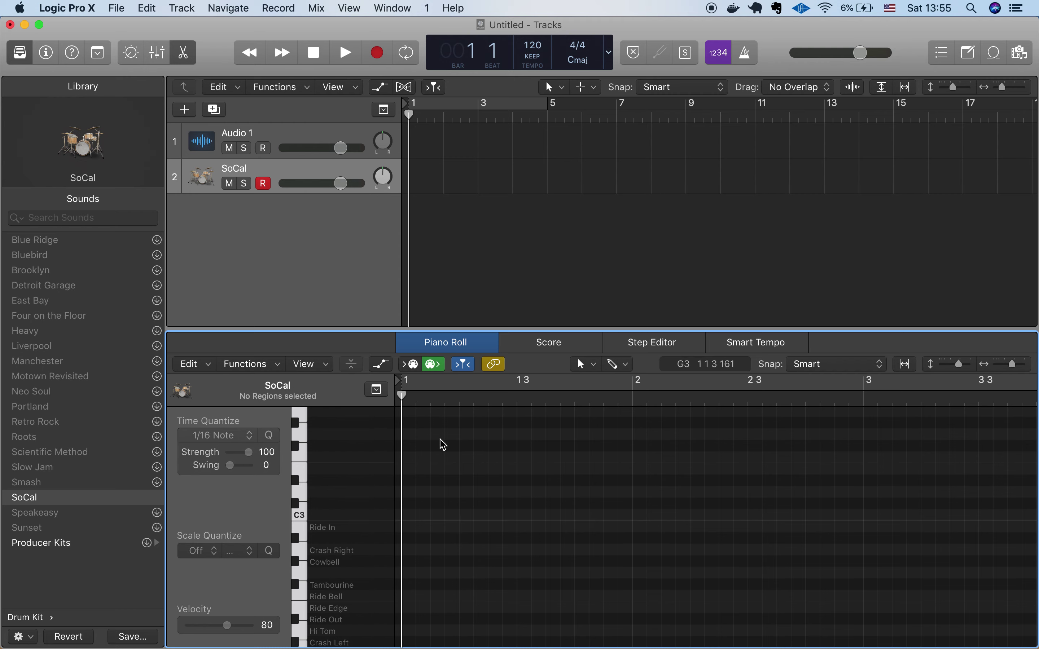
Step: Audition the SoCal kit's drum sounds on the Piano Roll keyboard, including kick, snares, hi-hats and toms
{"action": "scroll", "coordinate": [443, 446], "scroll_direction": "down", "scroll_amount": 5}
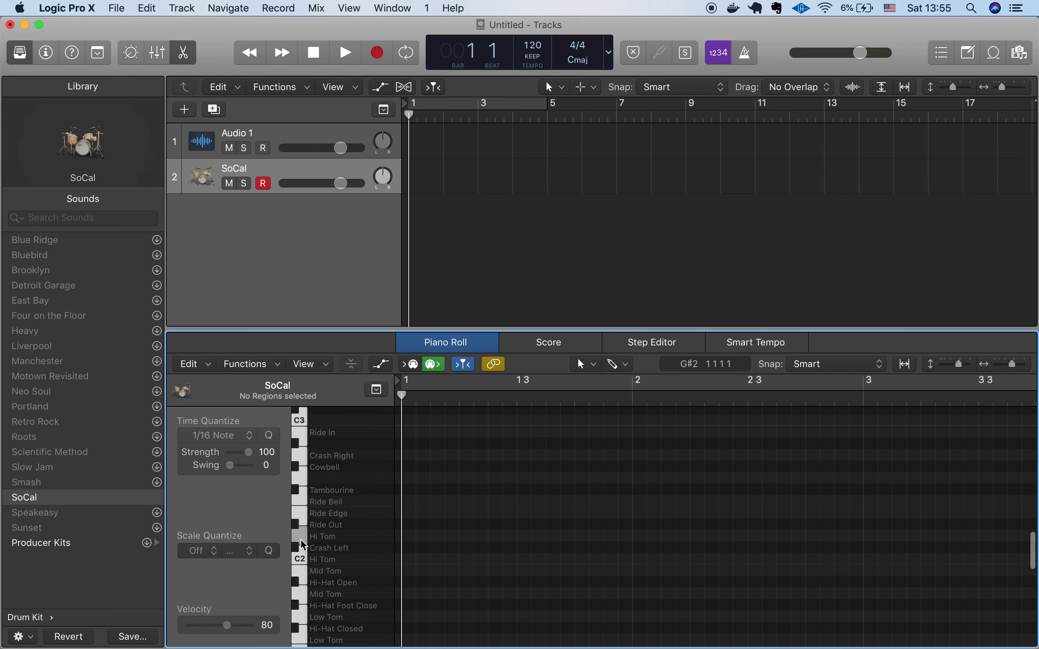
{"action": "left_click", "coordinate": [304, 546]}
{"action": "scroll", "coordinate": [303, 573], "scroll_direction": "down", "scroll_amount": 5}
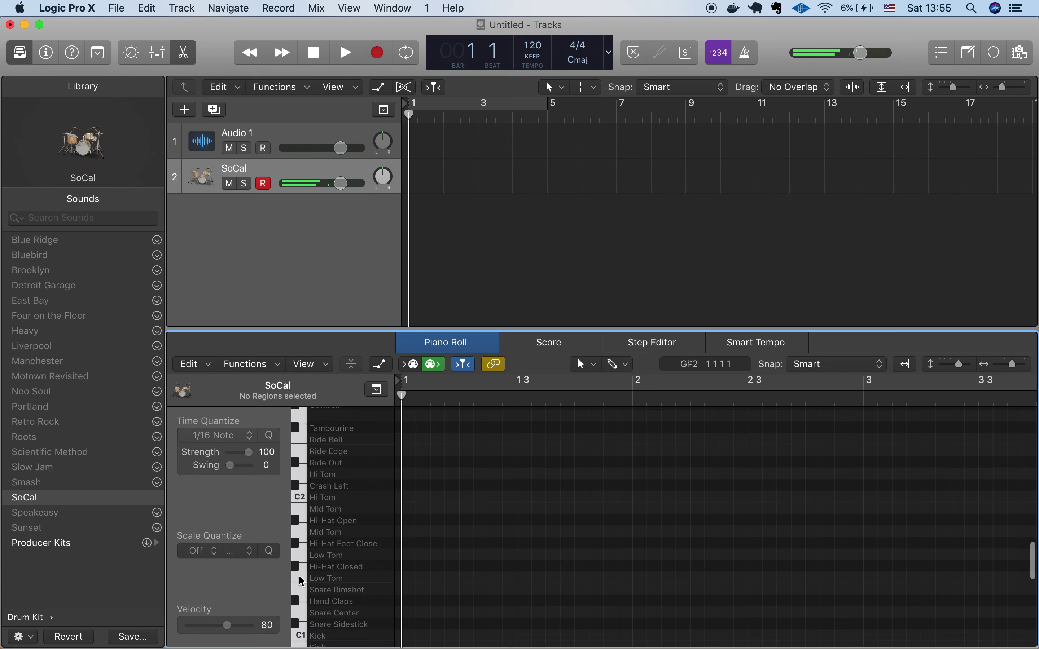
{"action": "left_click", "coordinate": [306, 596]}
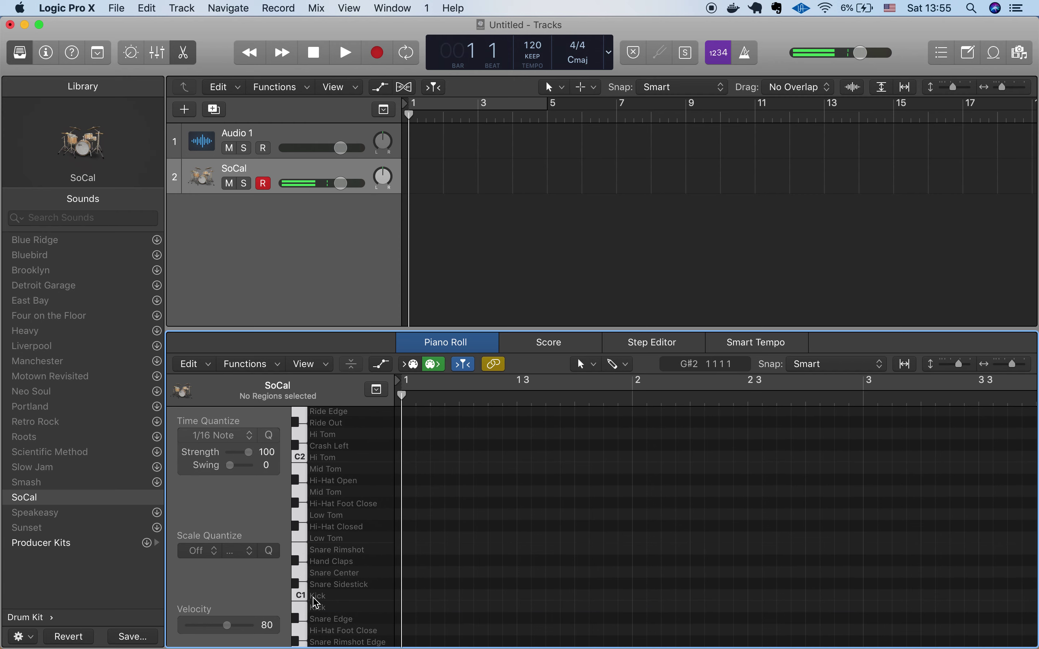
{"action": "left_click", "coordinate": [302, 588]}
{"action": "left_click", "coordinate": [299, 584]}
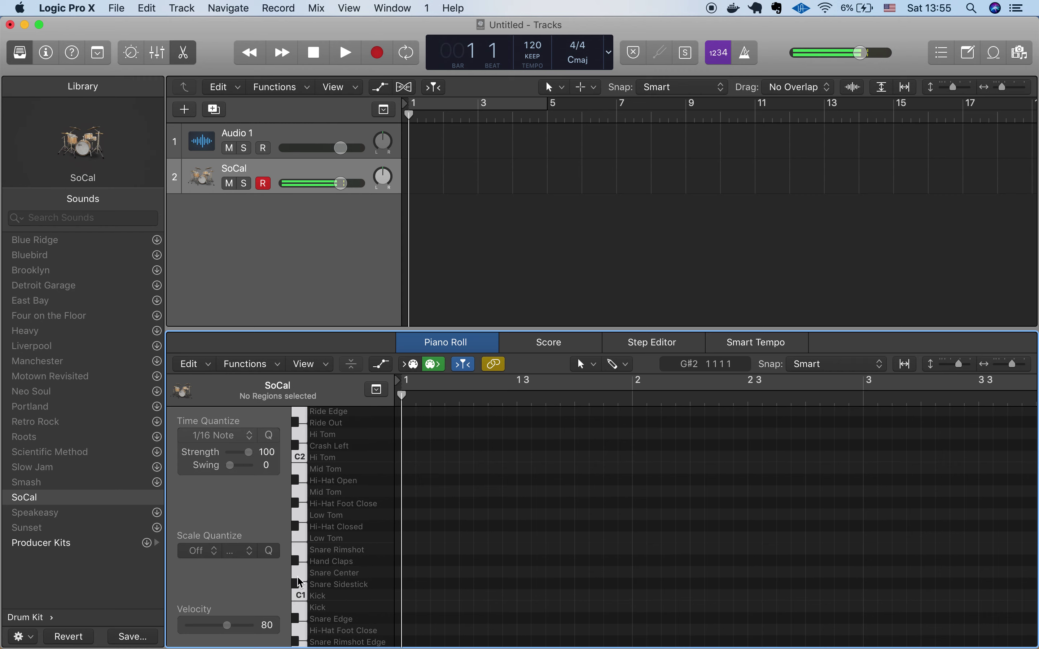
{"action": "left_click", "coordinate": [302, 555]}
{"action": "left_click", "coordinate": [299, 516]}
{"action": "left_click", "coordinate": [299, 483]}
{"action": "left_click", "coordinate": [299, 507]}
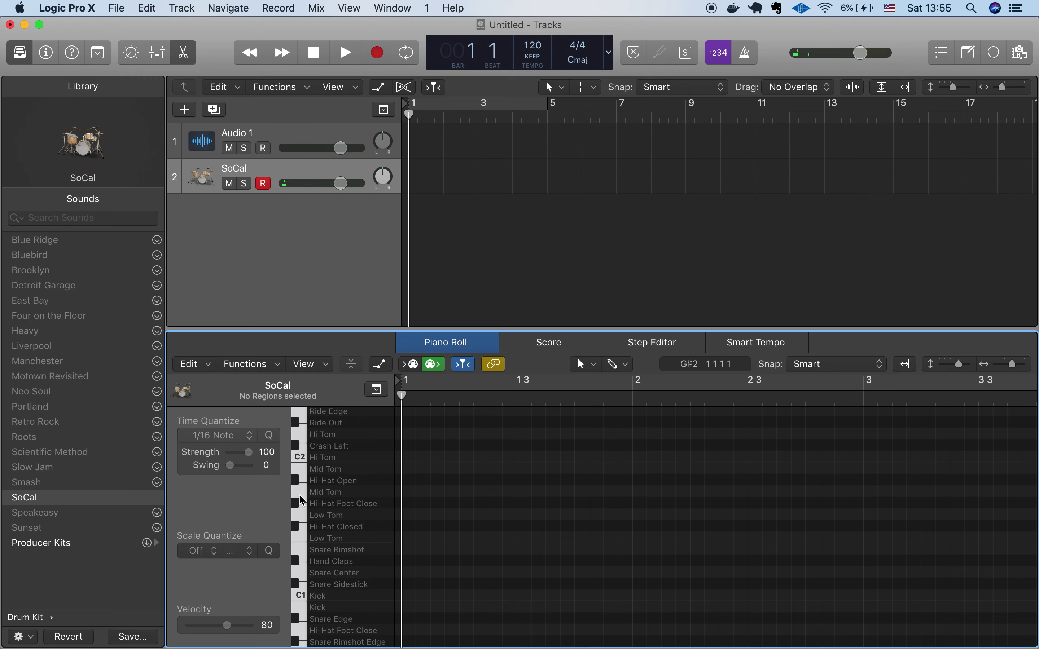
{"action": "left_click", "coordinate": [299, 451]}
Step: With the Pencil Tool, add Kick notes on beats 1 and 3 and Snare Center notes on beats 2 and 4 of bar 1
{"action": "left_click", "coordinate": [585, 365]}
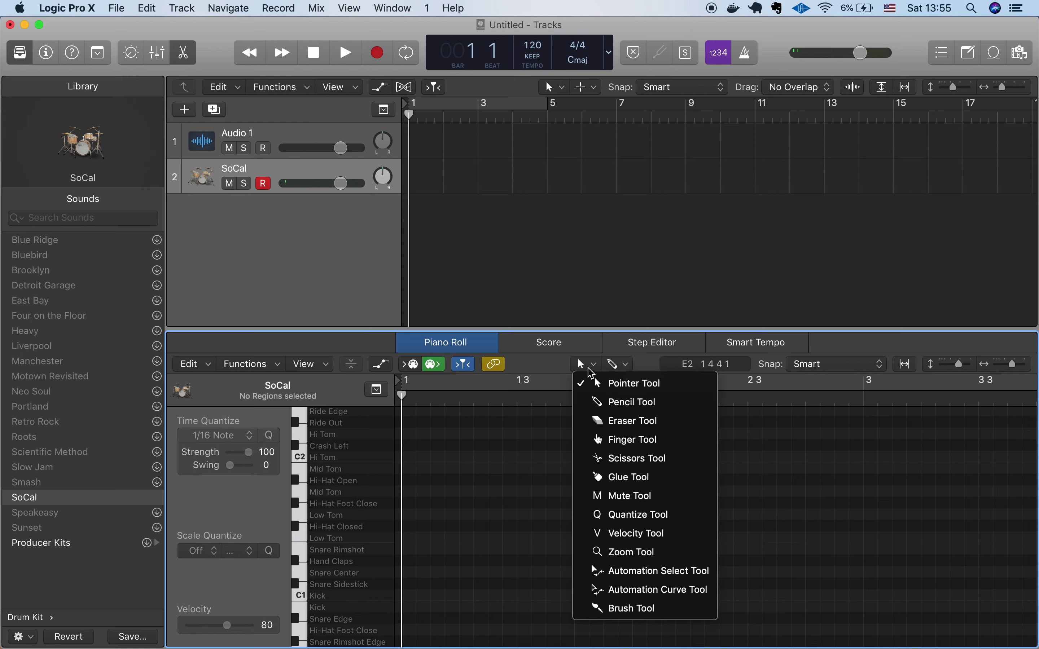
{"action": "left_click", "coordinate": [603, 402]}
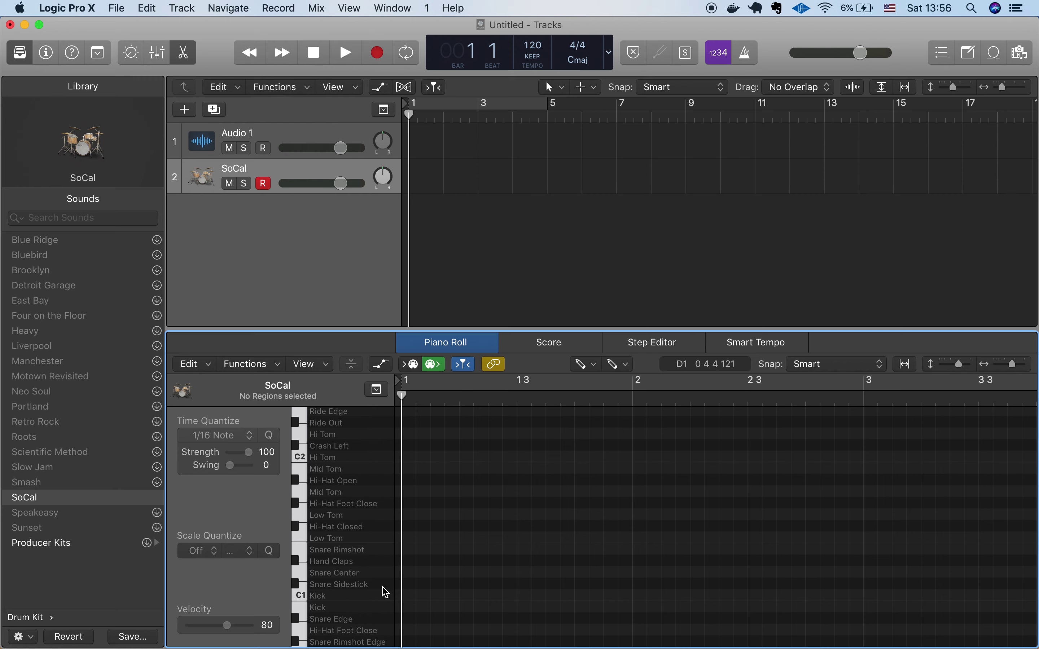
{"action": "left_click", "coordinate": [408, 596]}
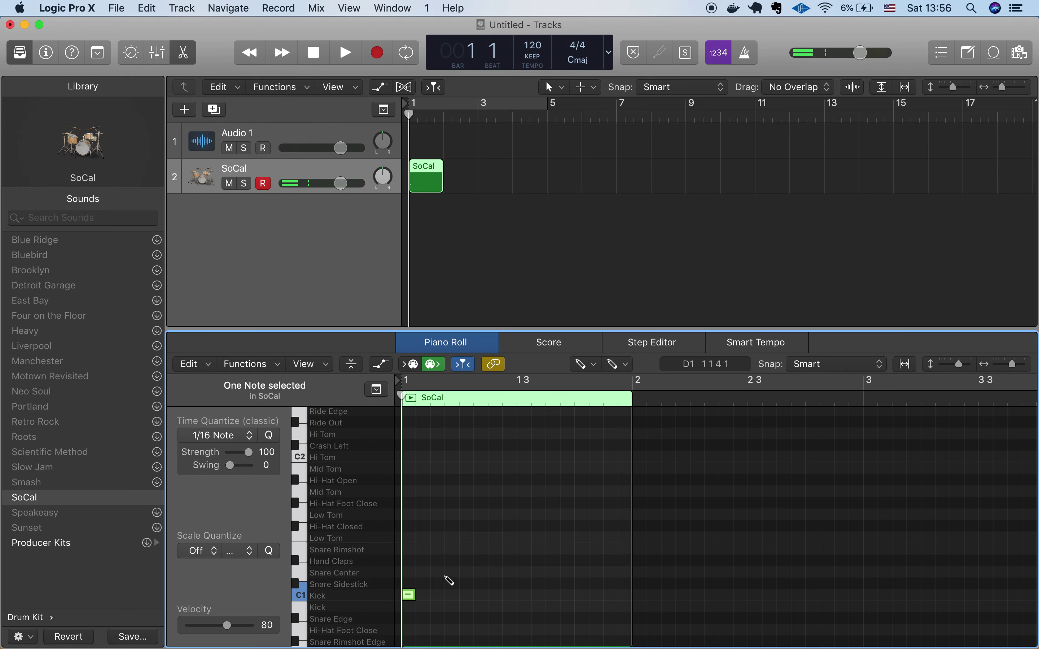
{"action": "left_click", "coordinate": [466, 573]}
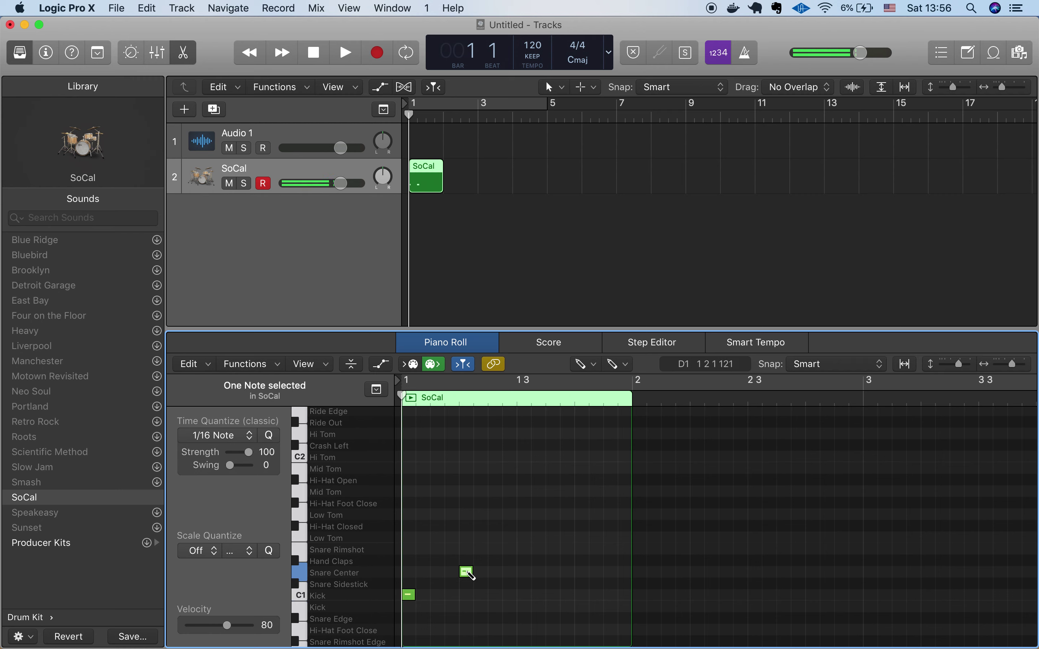
{"action": "left_click", "coordinate": [525, 595]}
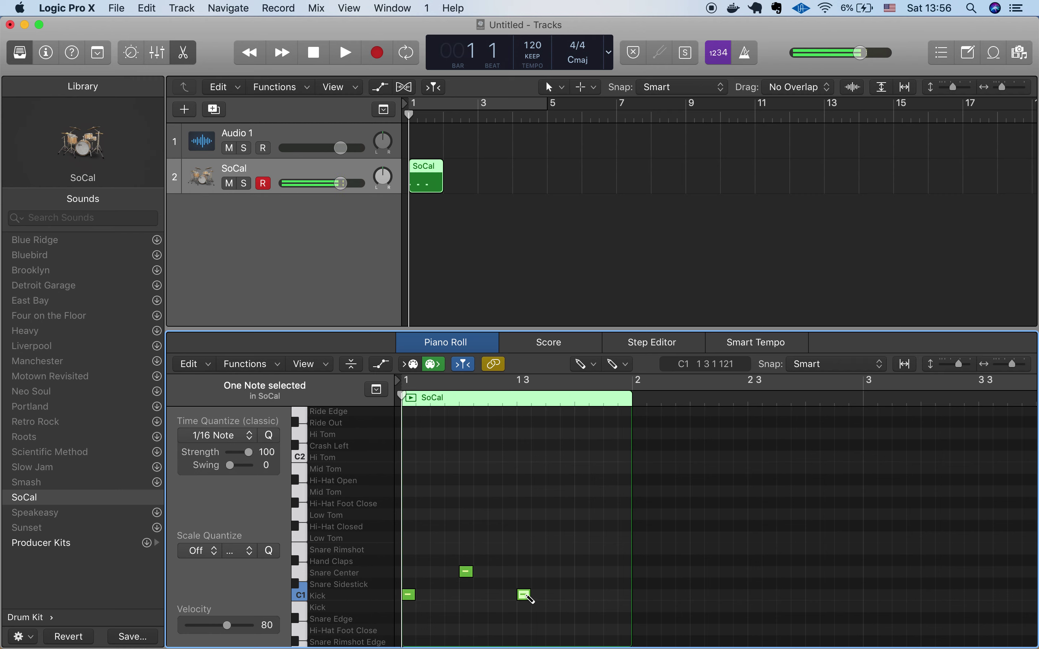
{"action": "left_click", "coordinate": [582, 572]}
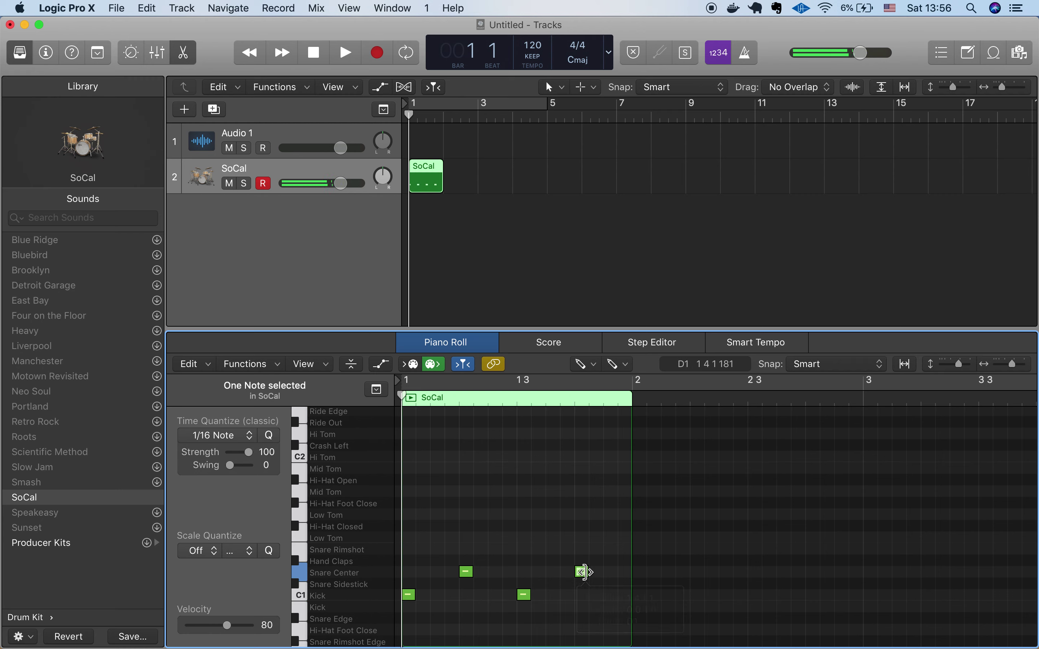
Step: Add Hi-Hat Closed notes on all four beats of bar 1
{"action": "left_click", "coordinate": [408, 527]}
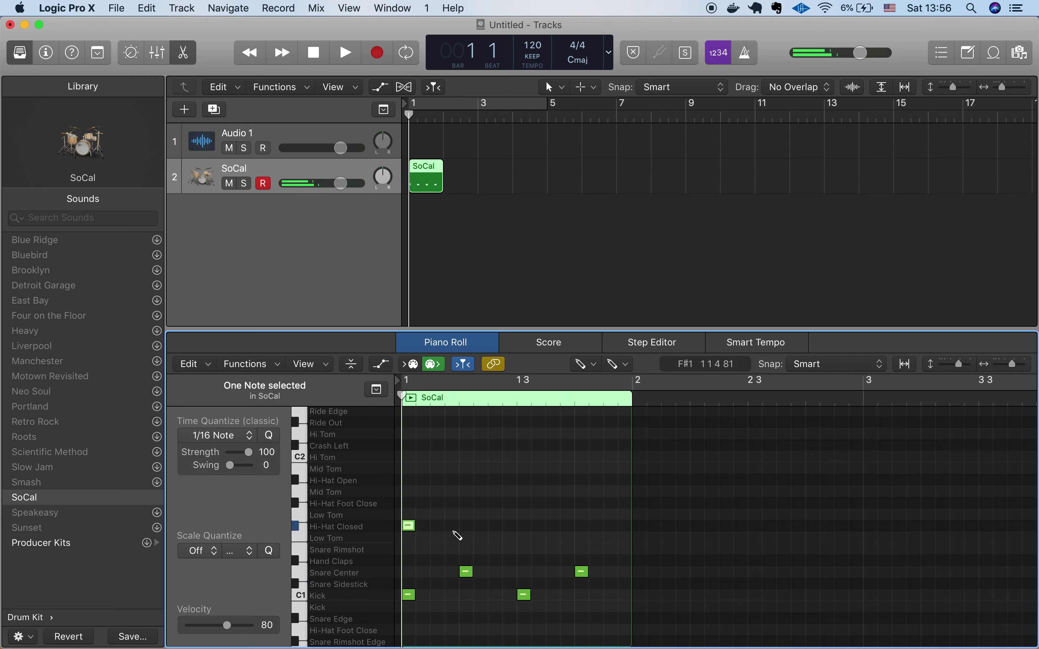
{"action": "left_click", "coordinate": [466, 525]}
{"action": "left_click", "coordinate": [524, 526]}
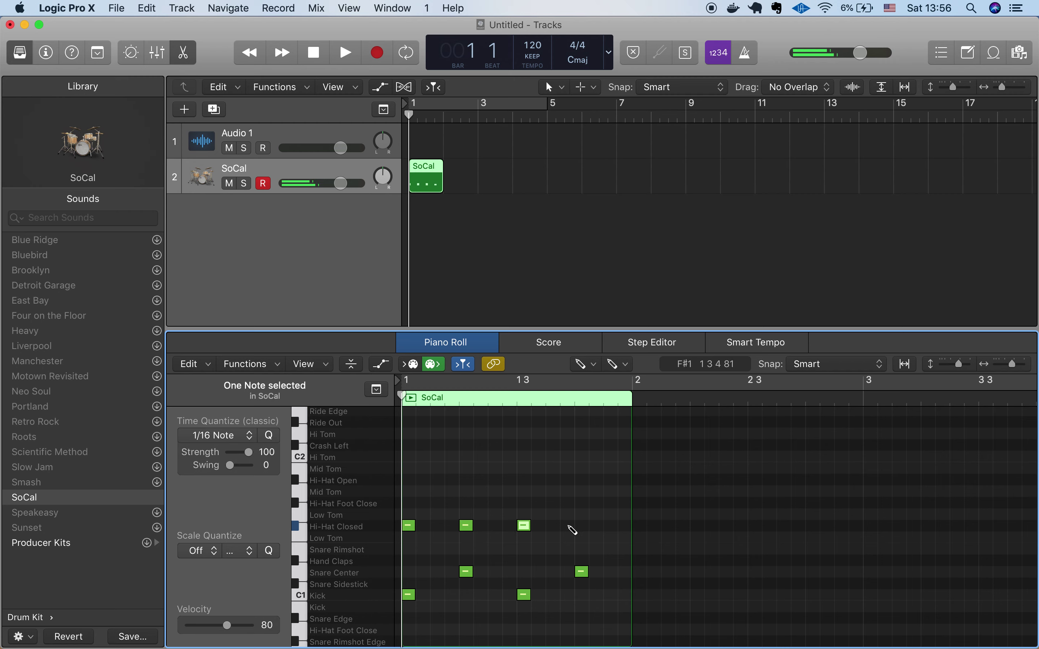
{"action": "left_click", "coordinate": [581, 525]}
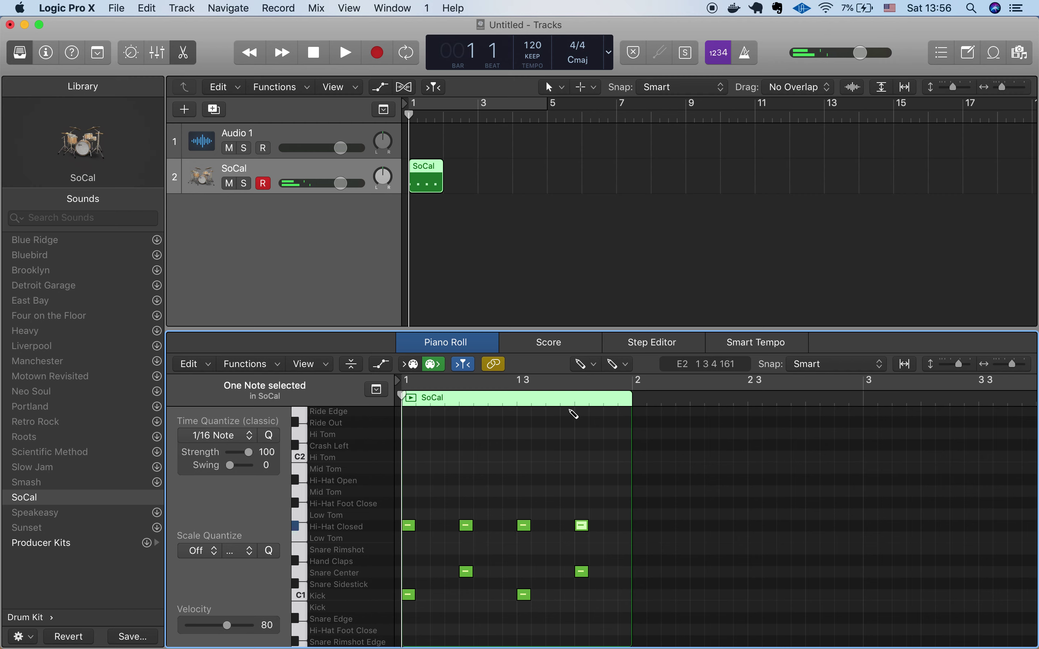
Step: Select all eight drum notes and raise their velocity to 127 with the Velocity Tool
{"action": "left_click", "coordinate": [586, 364]}
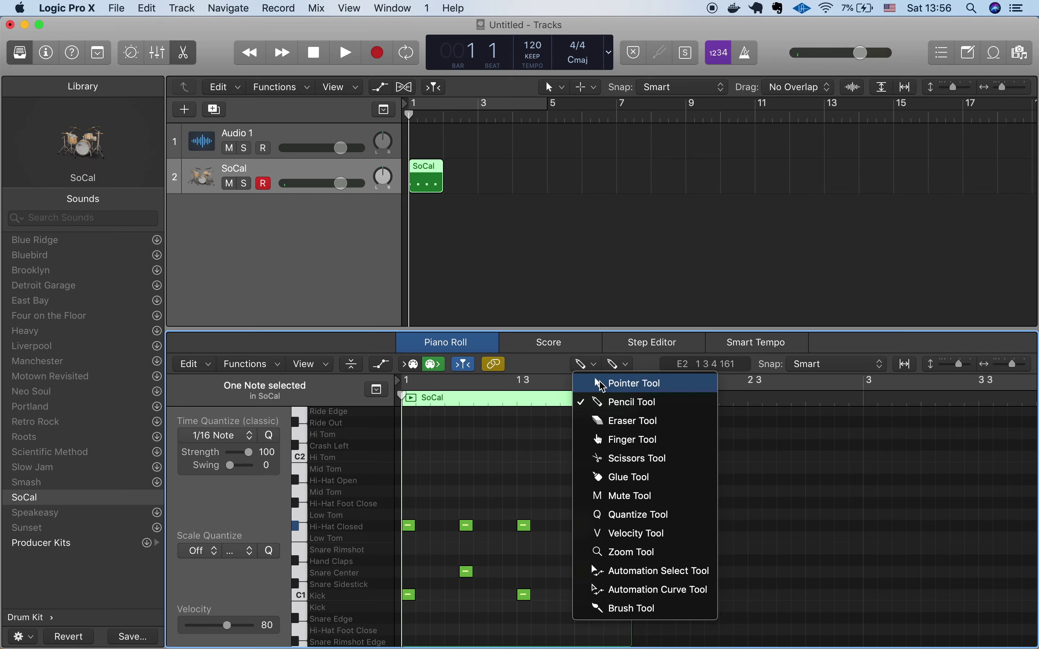
{"action": "left_click", "coordinate": [631, 383]}
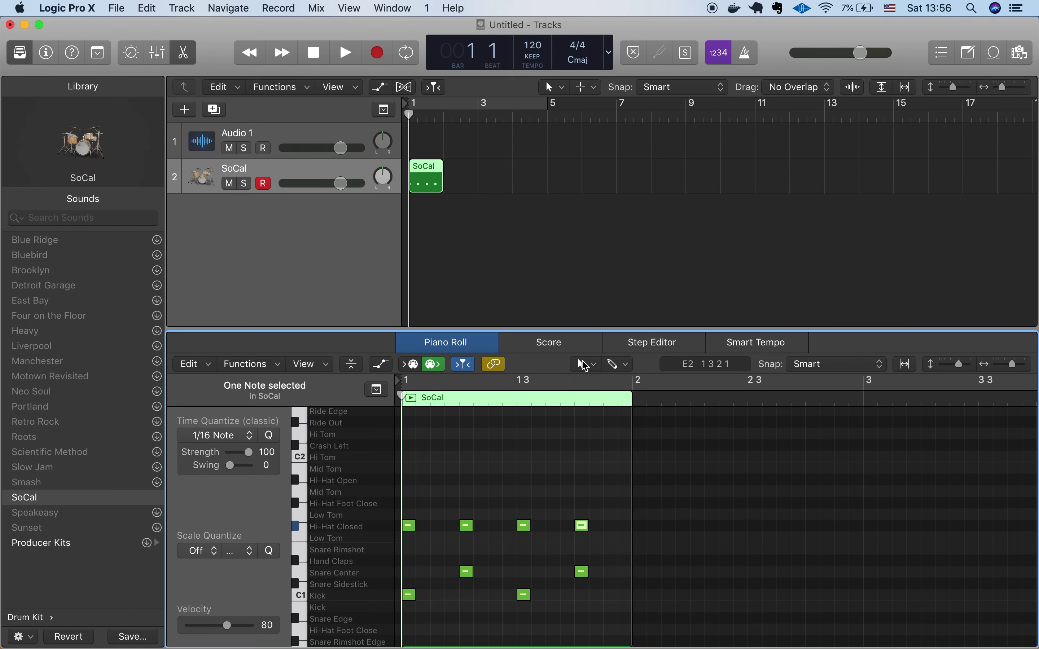
{"action": "left_click", "coordinate": [585, 363]}
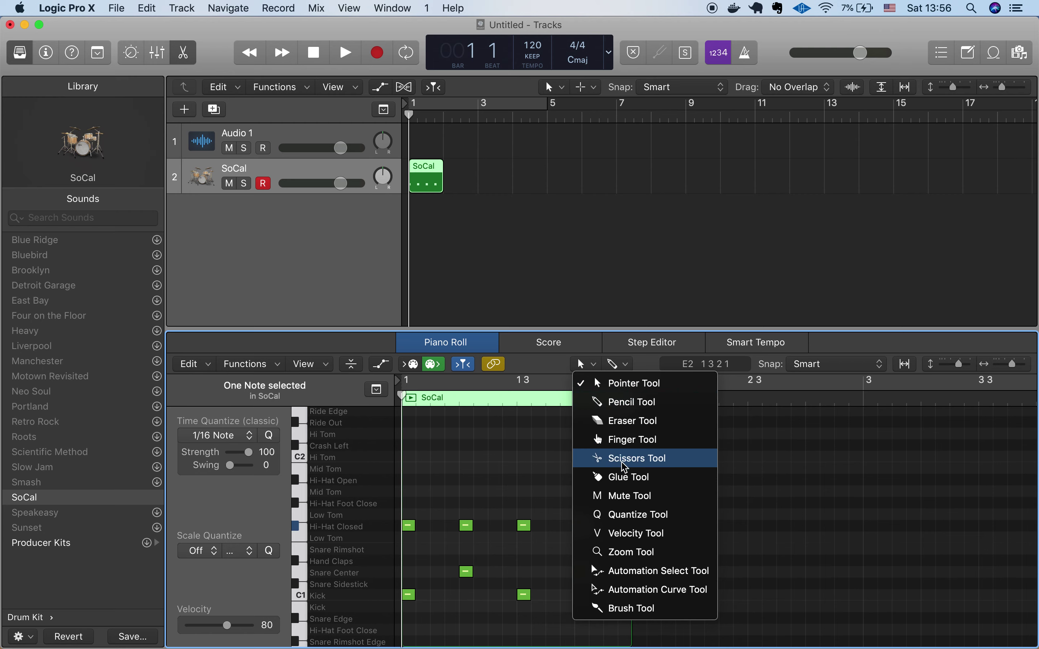
{"action": "left_click", "coordinate": [632, 543]}
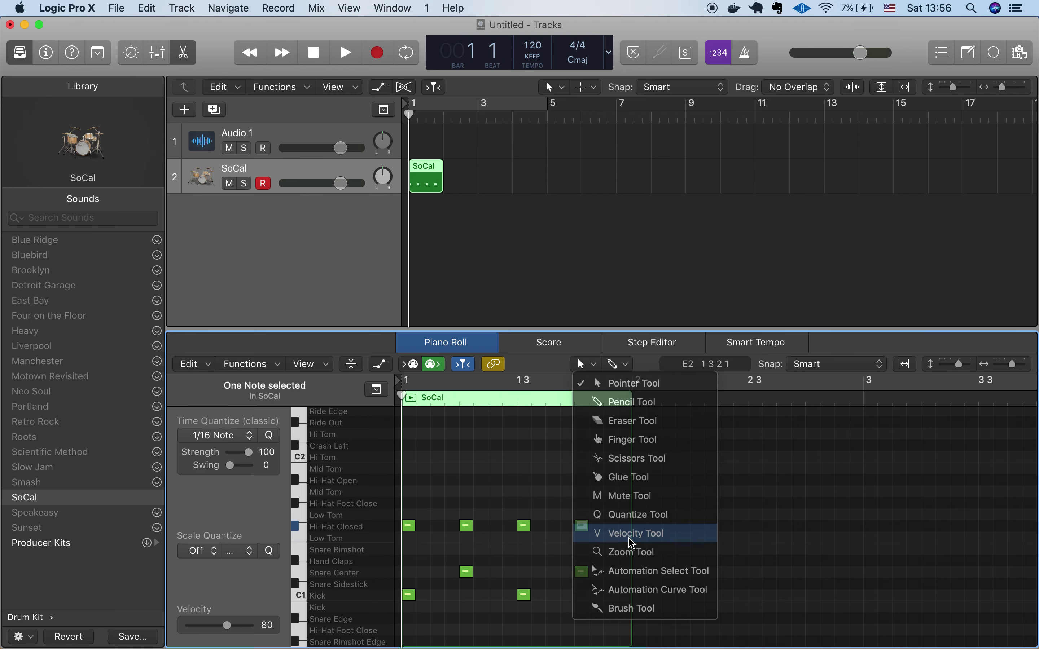
{"action": "left_click_drag", "start_coordinate": [411, 502], "coordinate": [626, 610]}
{"action": "scroll", "coordinate": [626, 609], "scroll_direction": "up", "scroll_amount": 10}
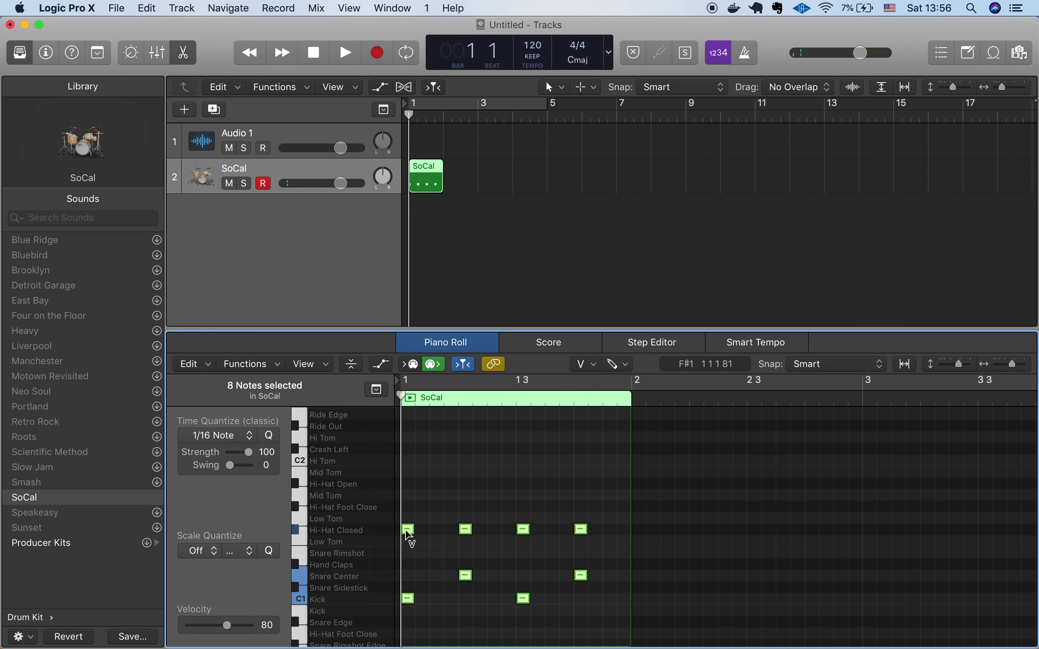
{"action": "left_click_drag", "start_coordinate": [406, 530], "coordinate": [396, 405]}
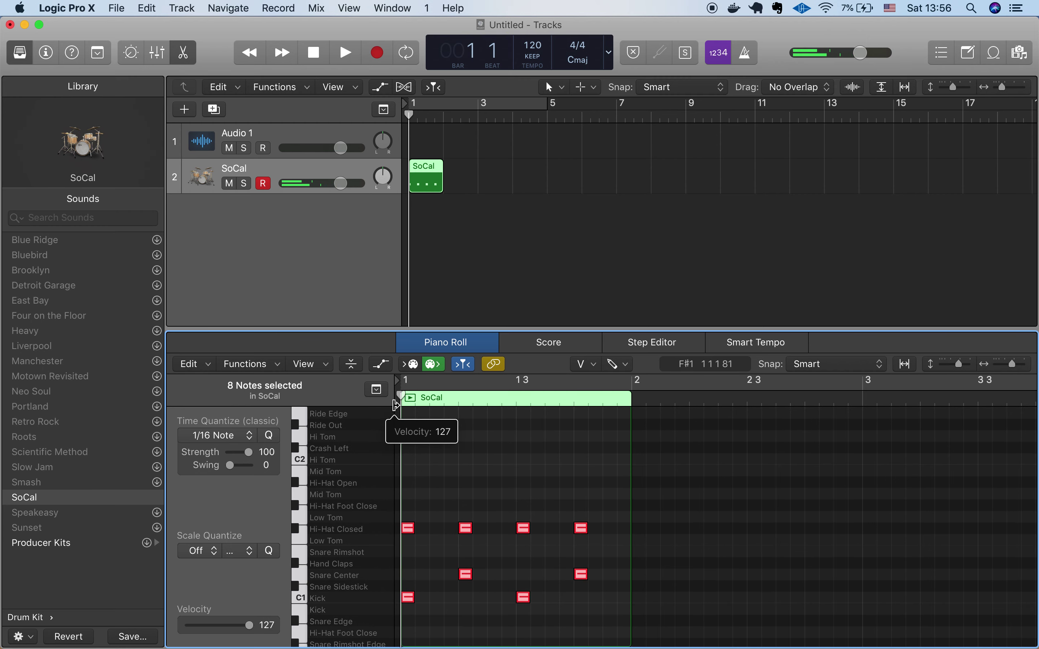
Step: Reselect all eight drum notes and set their shared velocity to 127
{"action": "left_click", "coordinate": [453, 491]}
{"action": "left_click_drag", "start_coordinate": [405, 493], "coordinate": [661, 642]}
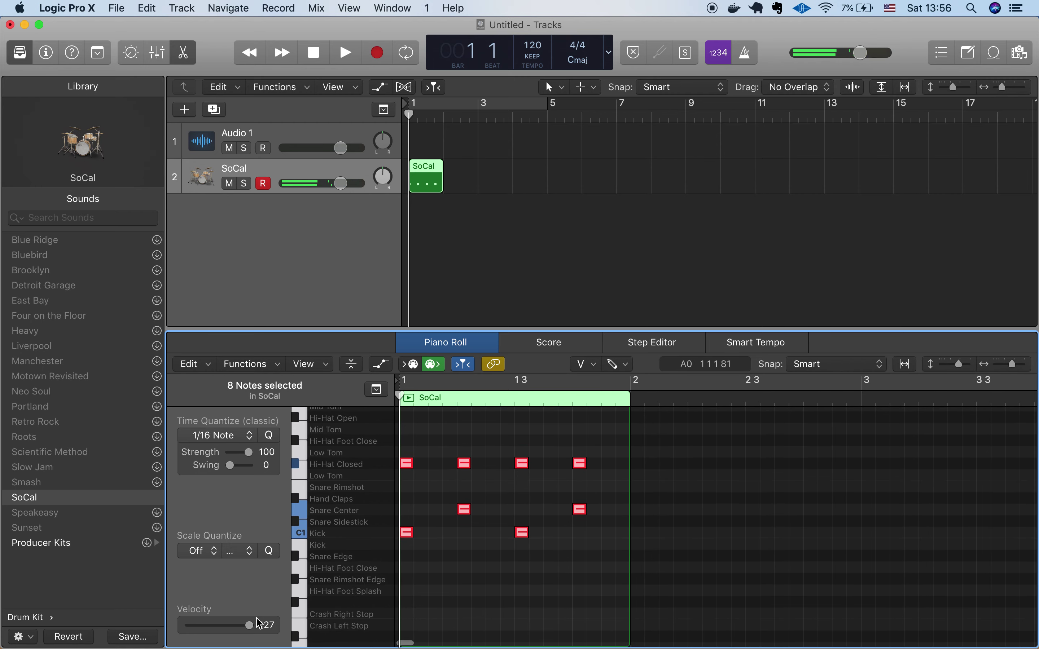
{"action": "mouse_move", "coordinate": [249, 625]}
{"action": "left_mouse_down"}
{"action": "mouse_move", "coordinate": [187, 626]}
{"action": "mouse_move", "coordinate": [260, 644]}
{"action": "left_mouse_up"}
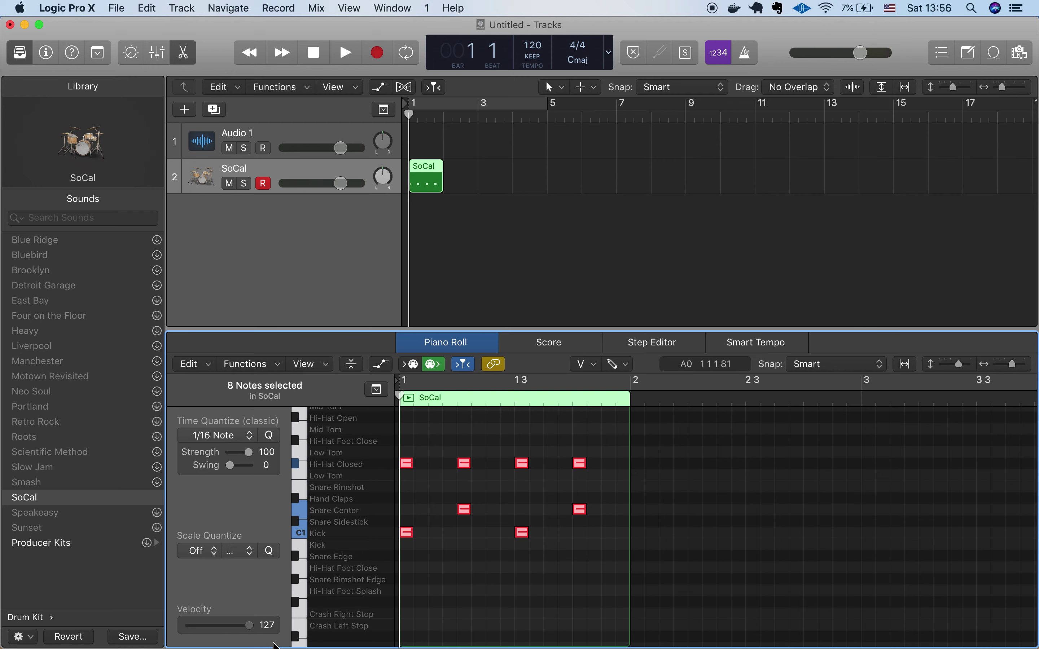
{"action": "scroll", "coordinate": [492, 586], "scroll_direction": "up", "scroll_amount": 2}
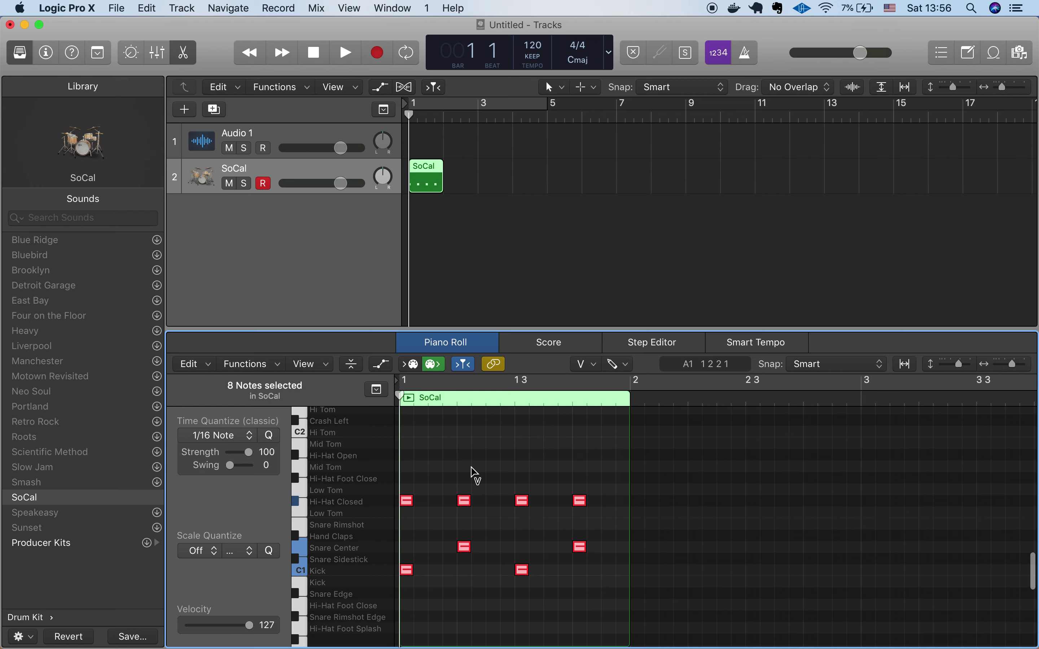
Step: Switch back to the Pointer Tool, deselect the notes and play the one-bar drum pattern
{"action": "left_click", "coordinate": [587, 365]}
{"action": "left_click", "coordinate": [601, 383]}
{"action": "left_click", "coordinate": [476, 453]}
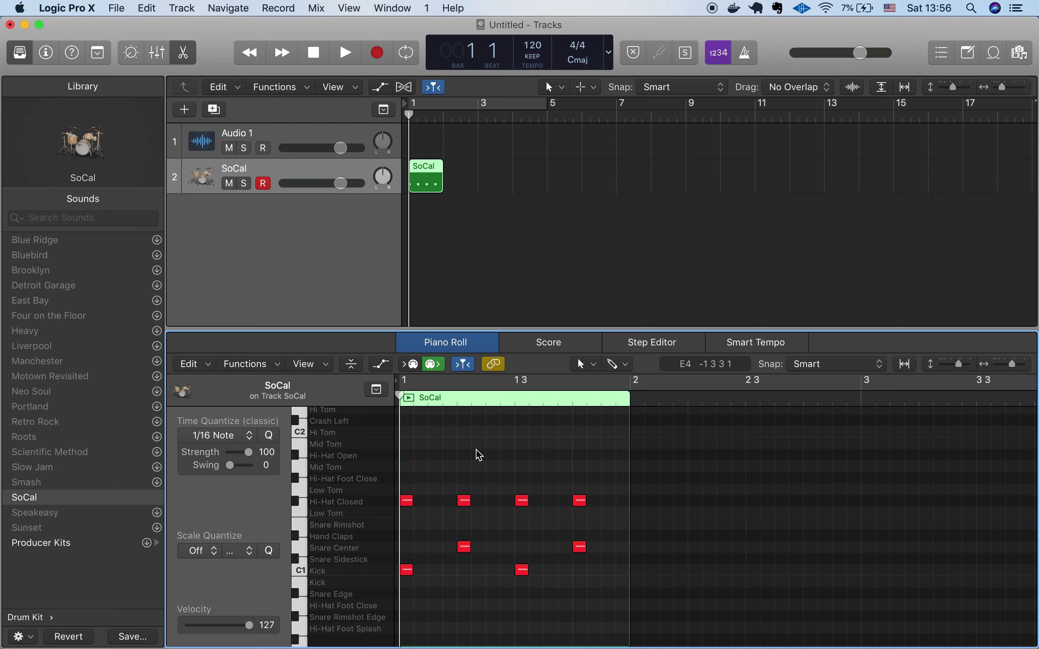
{"action": "key", "text": "space"}
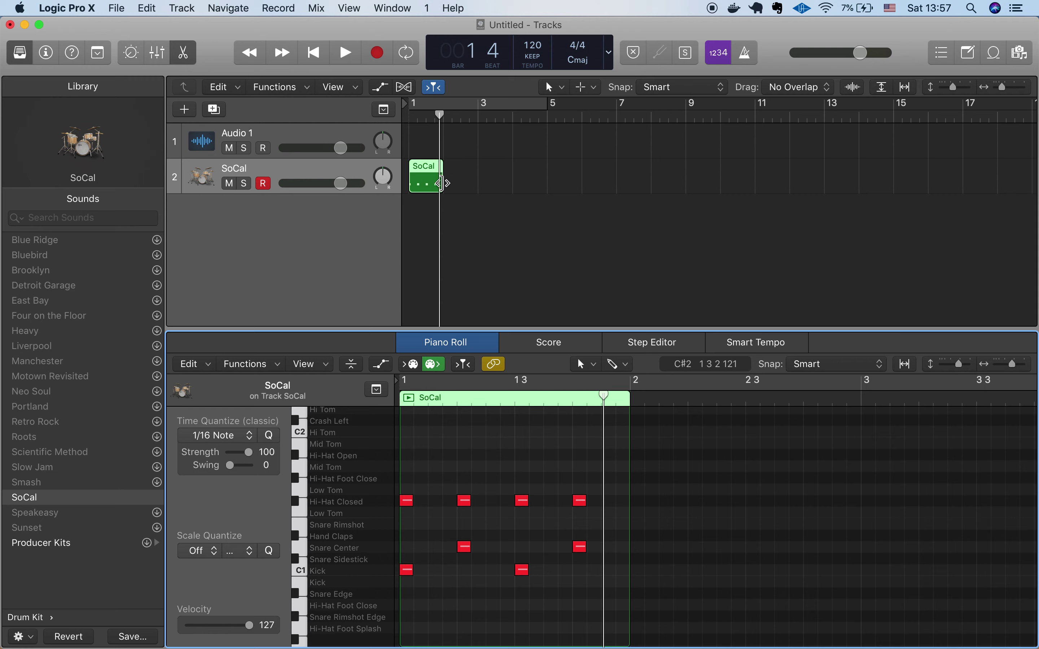
Step: Loop the one-bar SoCal region on the drum track so its repeats extend to bar 10
{"action": "mouse_move", "coordinate": [440, 184]}
{"action": "left_mouse_down"}
{"action": "mouse_move", "coordinate": [588, 205]}
{"action": "mouse_move", "coordinate": [442, 206]}
{"action": "left_mouse_up"}
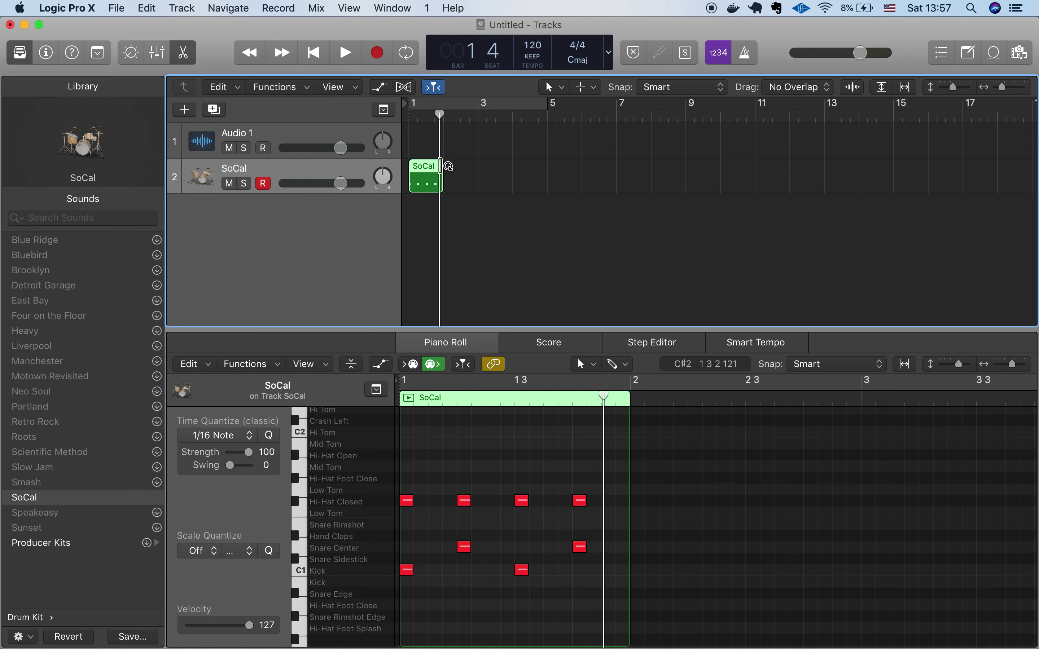
{"action": "left_click_drag", "start_coordinate": [441, 166], "coordinate": [721, 184]}
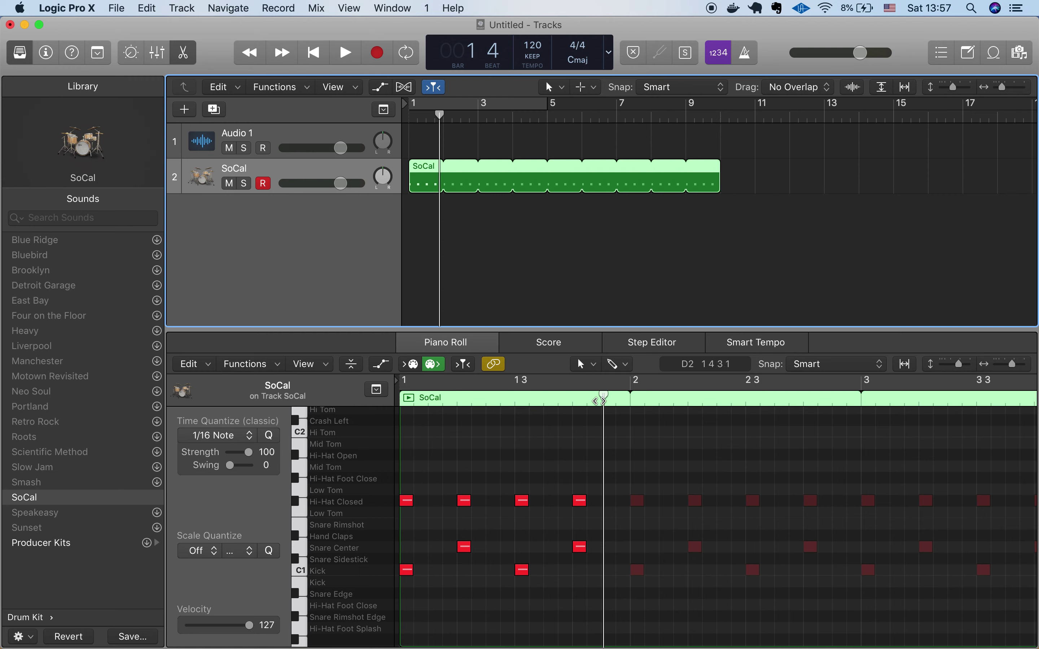
Step: Play the looped drum pattern from the start of the project and shorten the region's loops to end at bar 5
{"action": "left_click", "coordinate": [628, 410]}
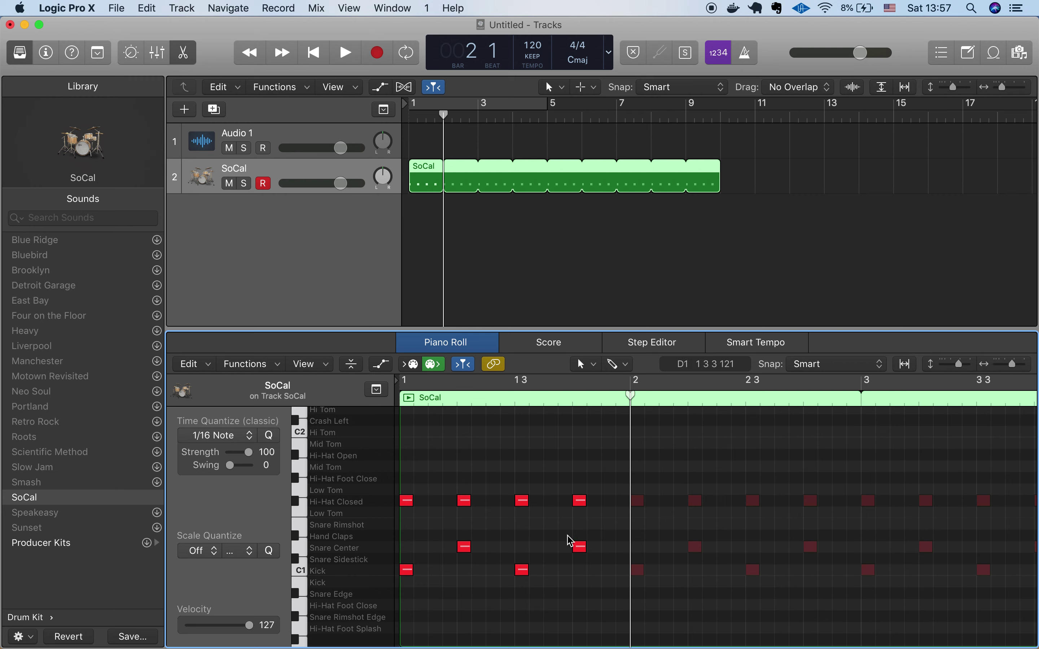
{"action": "left_click", "coordinate": [603, 402]}
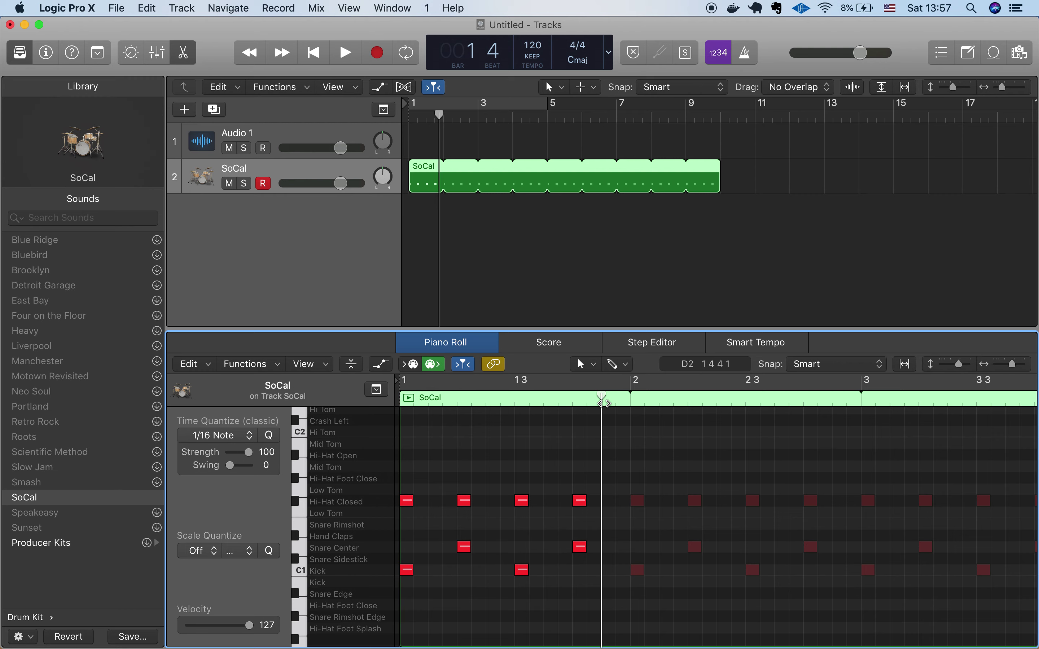
{"action": "key", "text": "Return"}
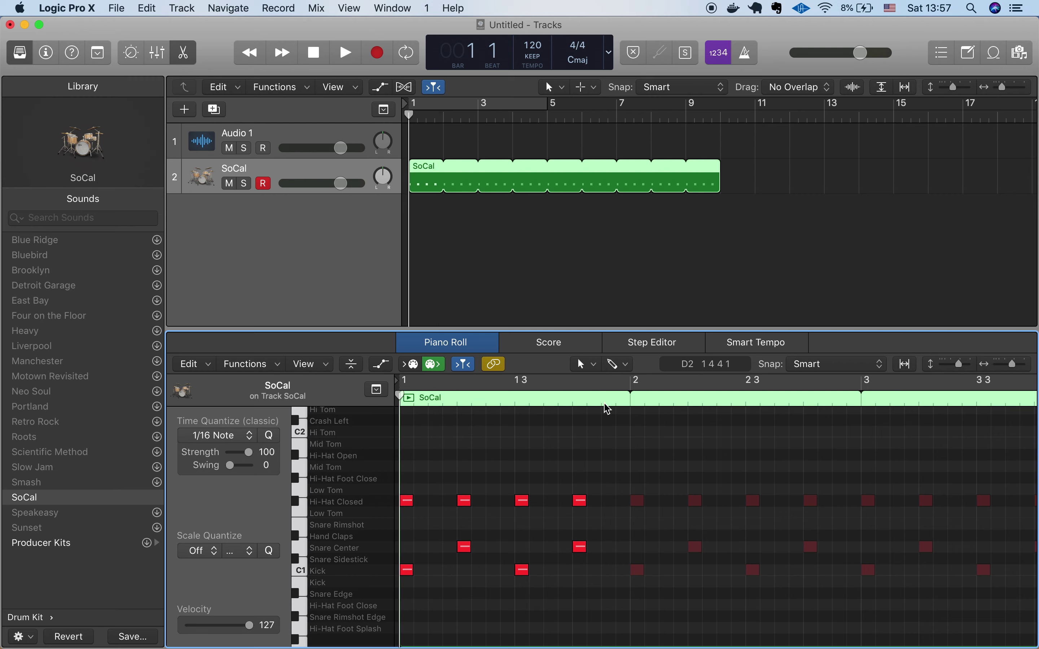
{"action": "key", "text": "space"}
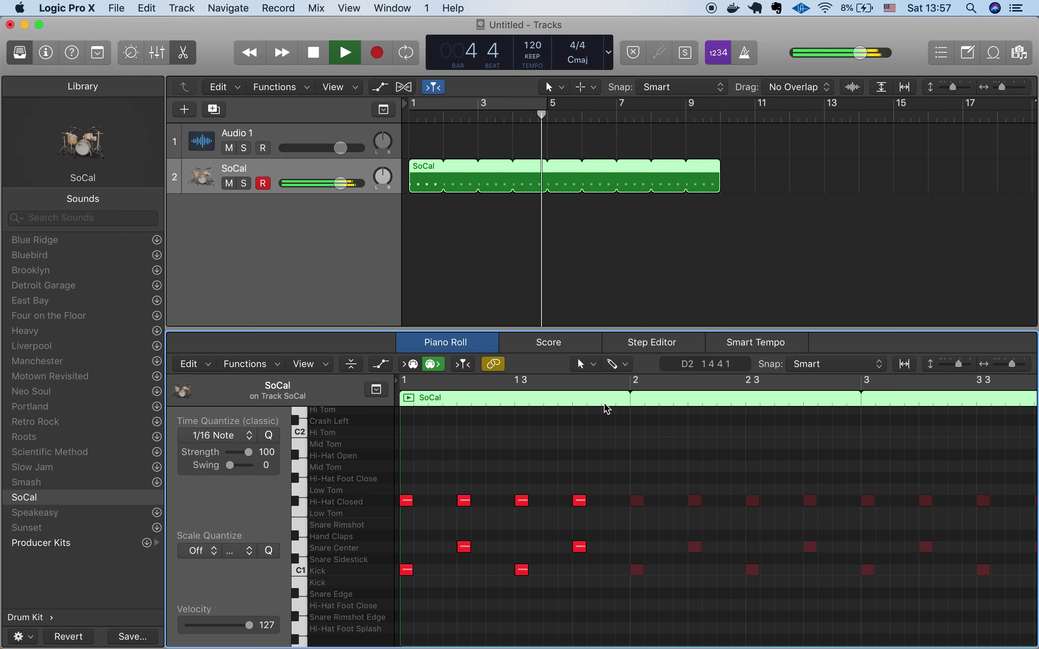
{"action": "key", "text": "space"}
{"action": "left_click_drag", "start_coordinate": [547, 164], "coordinate": [549, 167]}
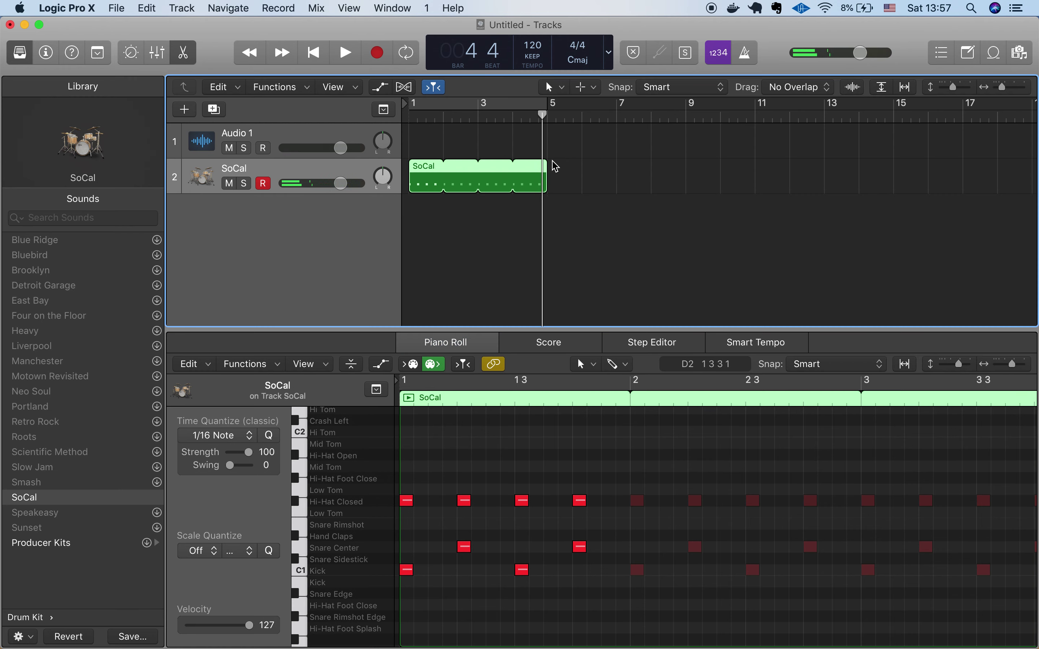
Step: Split the looped SoCal region at bar 4 beat 3 and delete the part after the split
{"action": "left_click", "coordinate": [530, 119]}
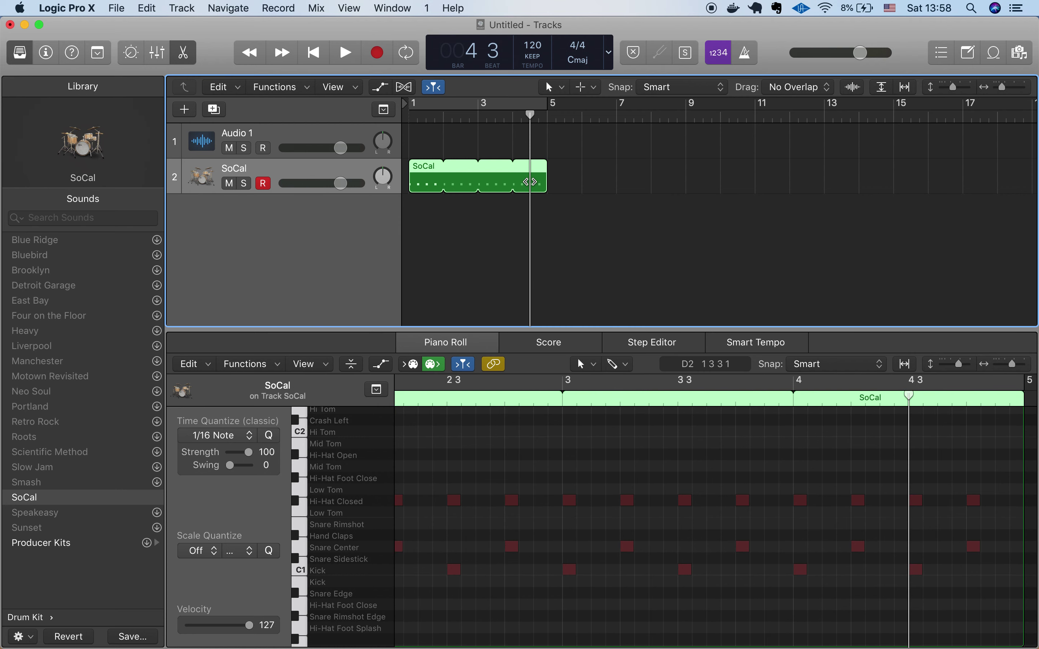
{"action": "right_click", "coordinate": [533, 173]}
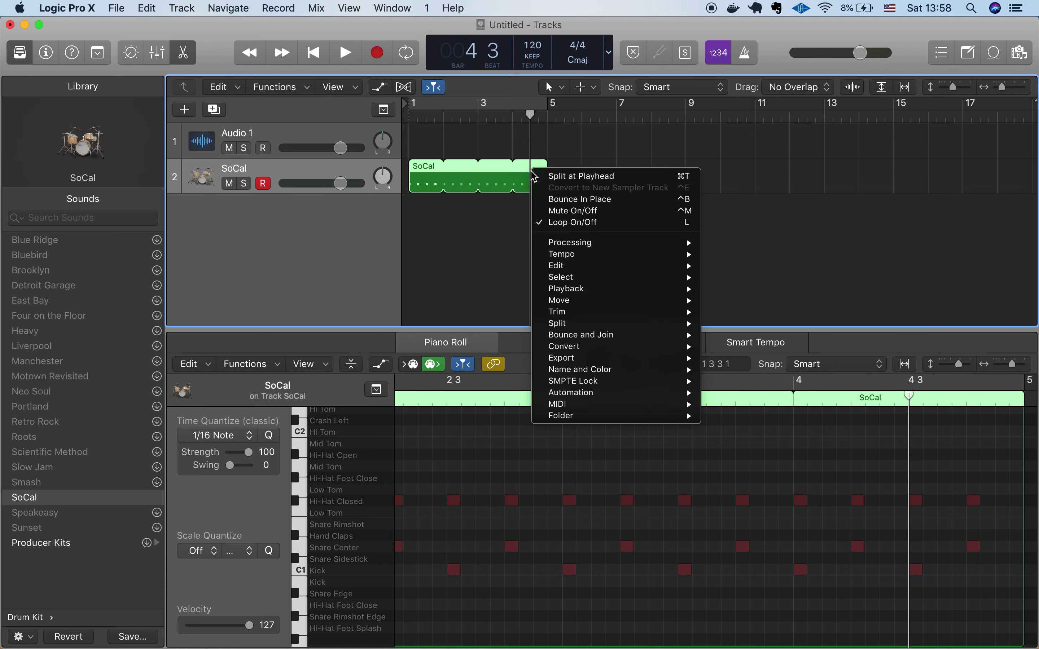
{"action": "left_click", "coordinate": [556, 181]}
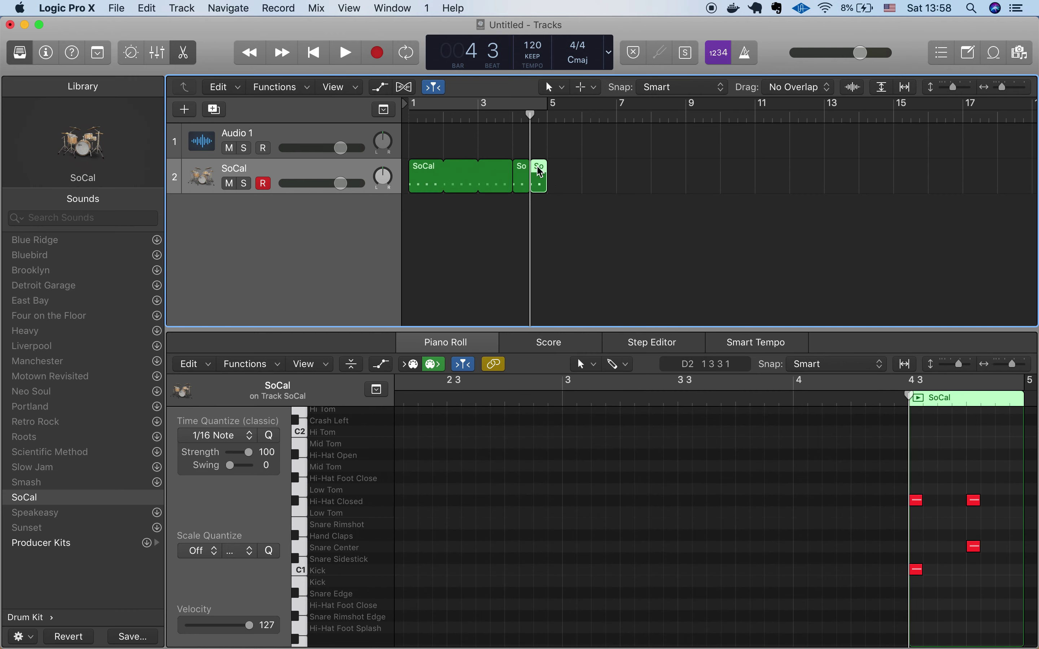
{"action": "key", "text": "Delete"}
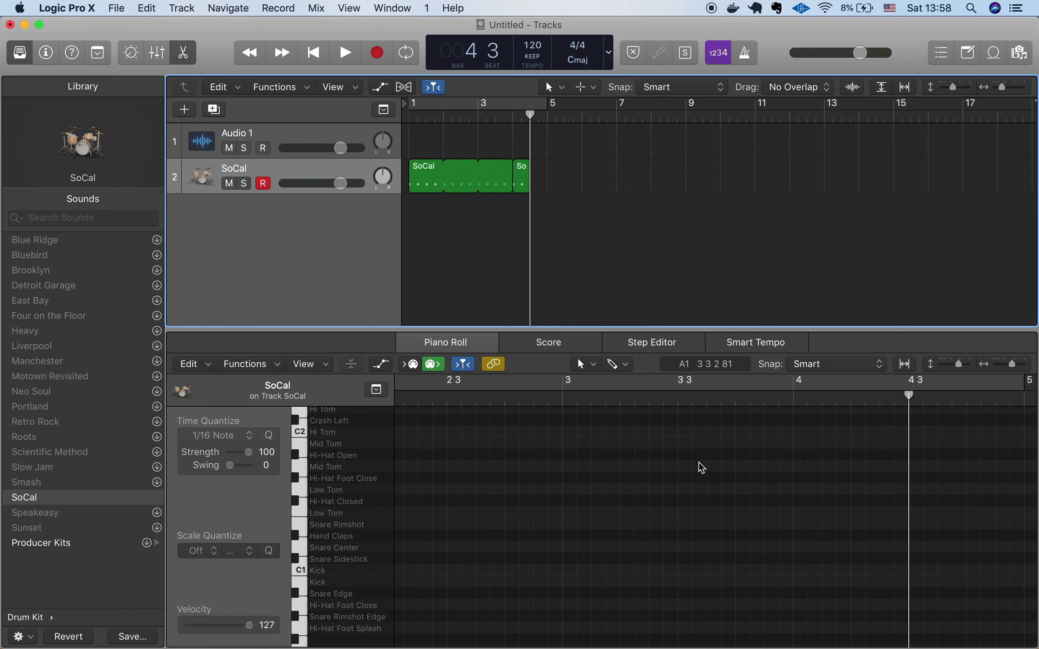
Step: Draw four Snare Center notes with the Pencil Tool at eighth-note spacing across beats 3 and 4 of bar 4
{"action": "scroll", "coordinate": [698, 464], "scroll_direction": "right", "scroll_amount": 5}
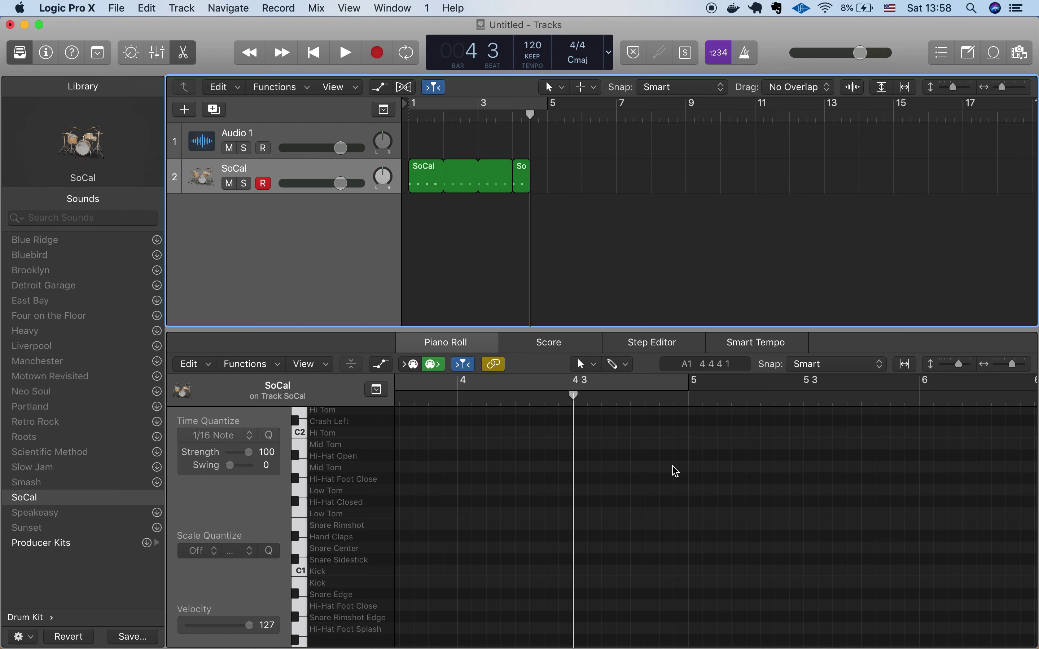
{"action": "left_click", "coordinate": [586, 364]}
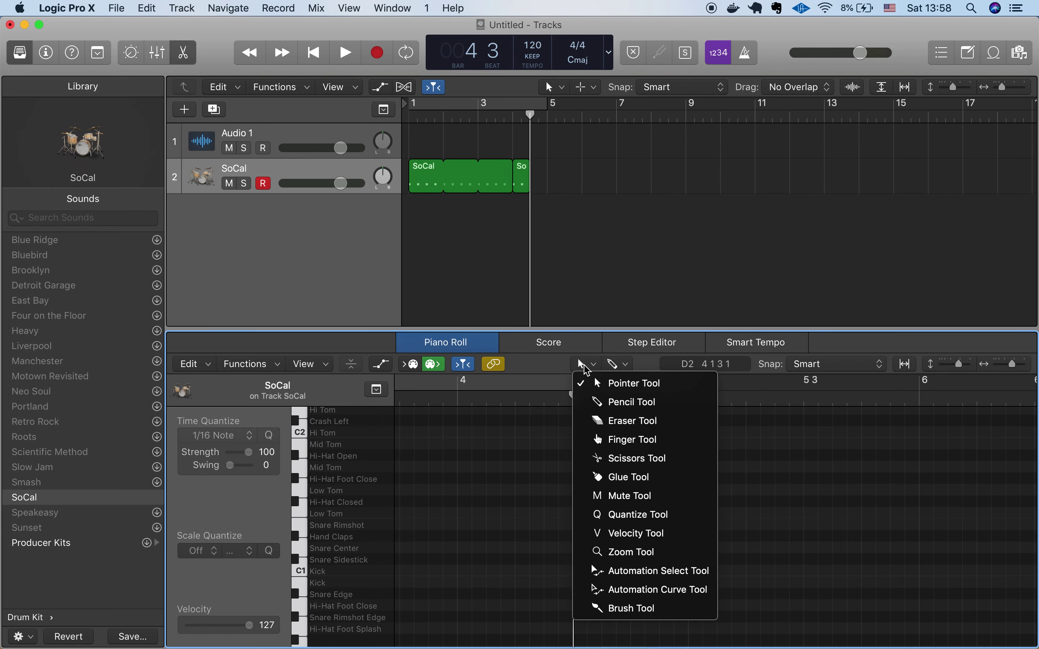
{"action": "left_click", "coordinate": [594, 399]}
{"action": "scroll", "coordinate": [600, 524], "scroll_direction": "down", "scroll_amount": 1}
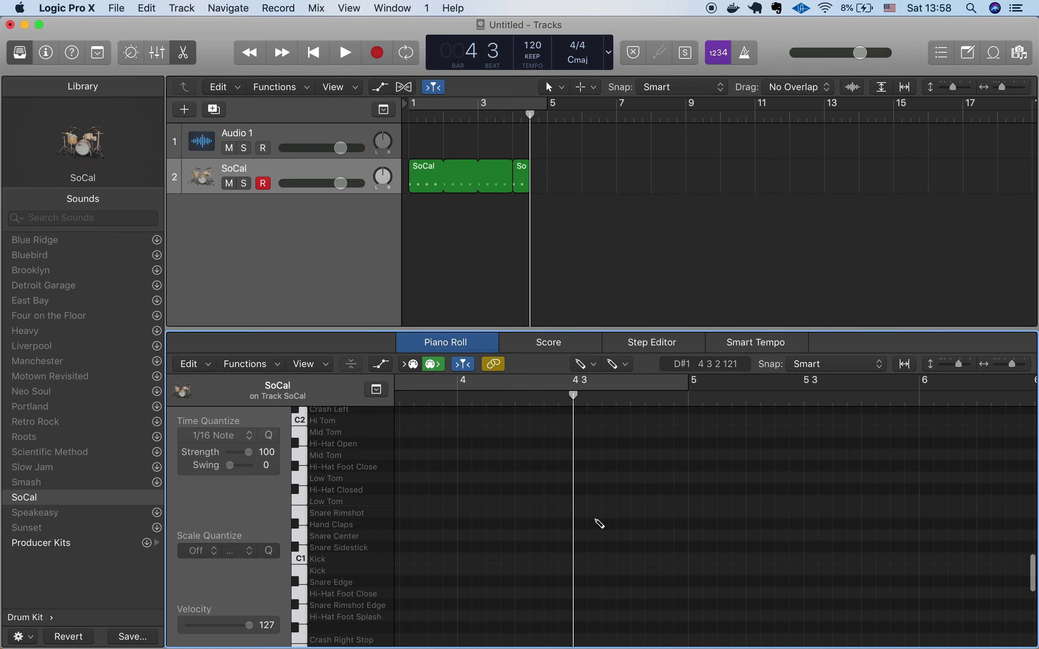
{"action": "left_click", "coordinate": [582, 535]}
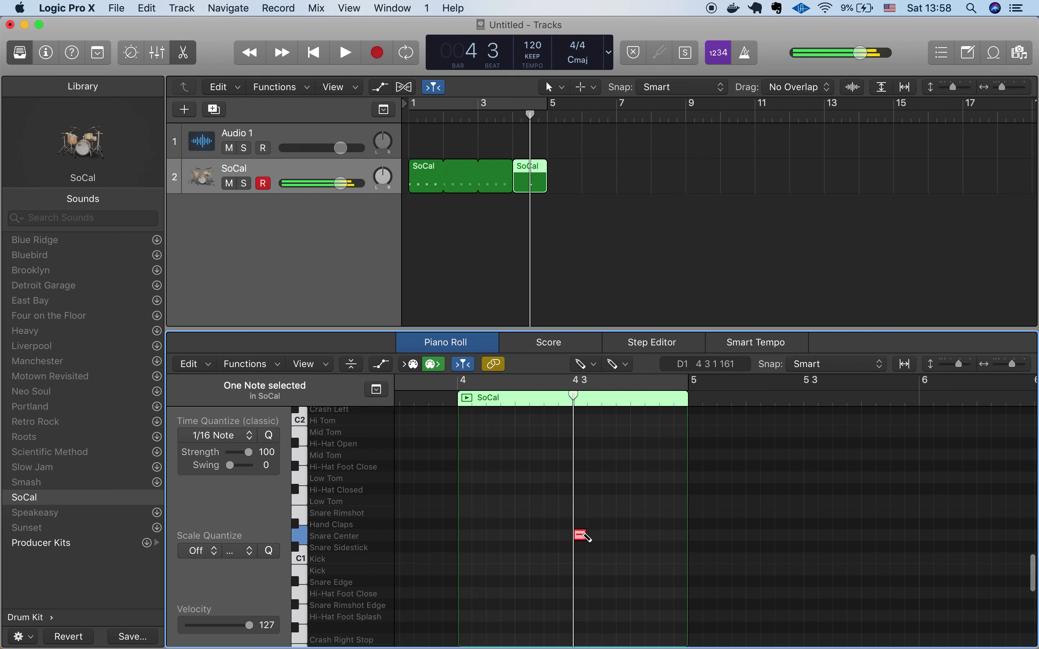
{"action": "left_click", "coordinate": [608, 535]}
{"action": "left_click", "coordinate": [637, 535]}
{"action": "left_click", "coordinate": [666, 535]}
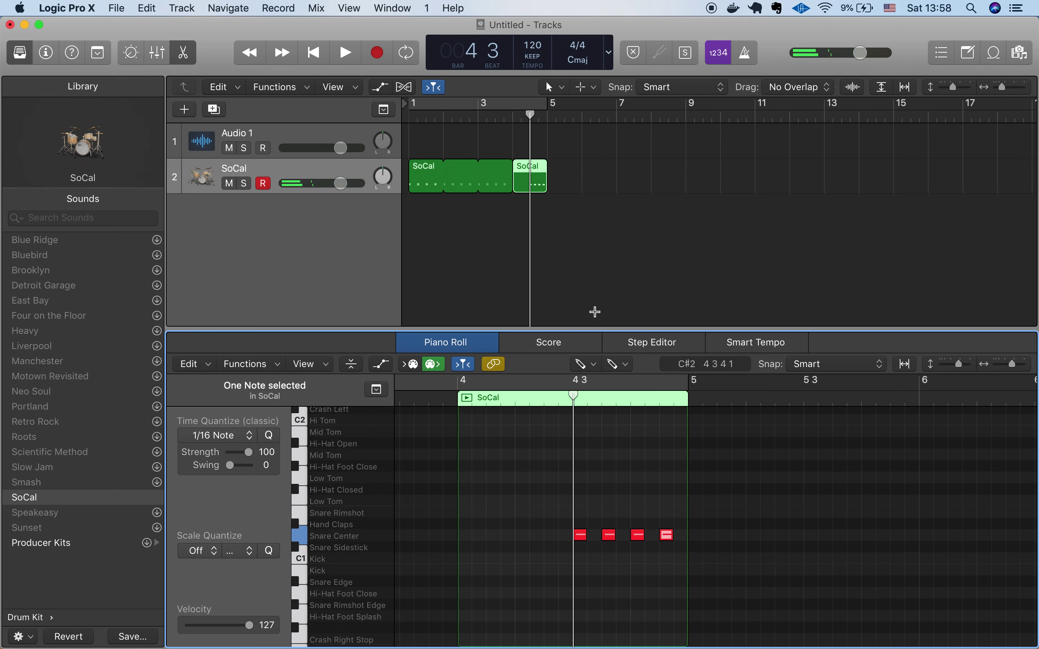
Step: Use the Pointer Tool to shift the fill's second snare note one sixteenth later and play bar 4
{"action": "left_click", "coordinate": [584, 363]}
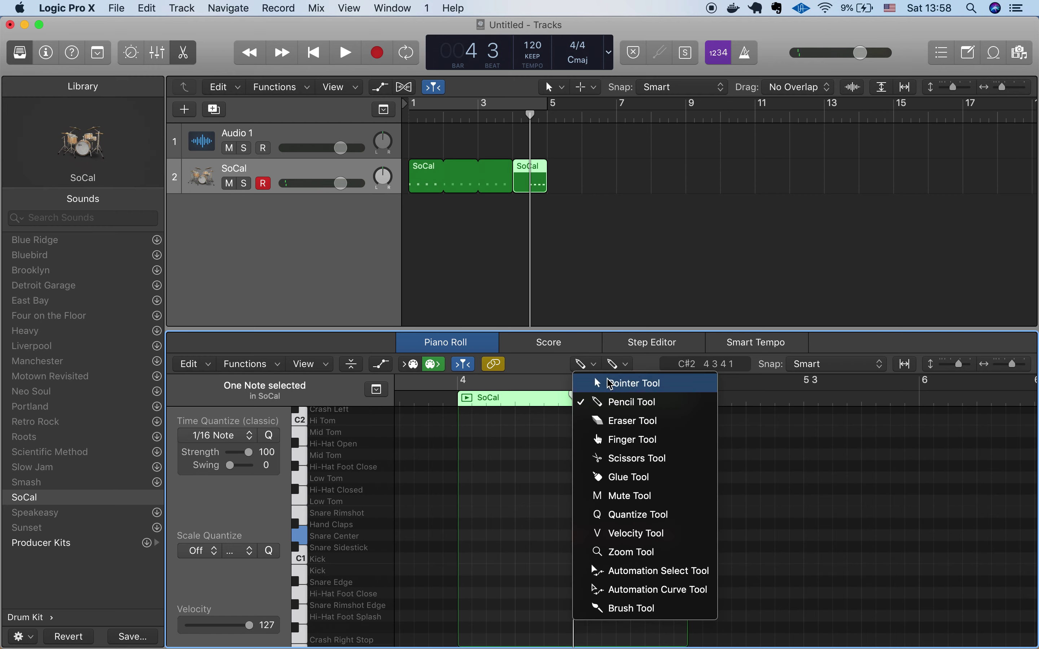
{"action": "left_click", "coordinate": [600, 383]}
{"action": "left_click_drag", "start_coordinate": [613, 540], "coordinate": [628, 541]}
{"action": "left_click", "coordinate": [512, 115]}
{"action": "key", "text": "space"}
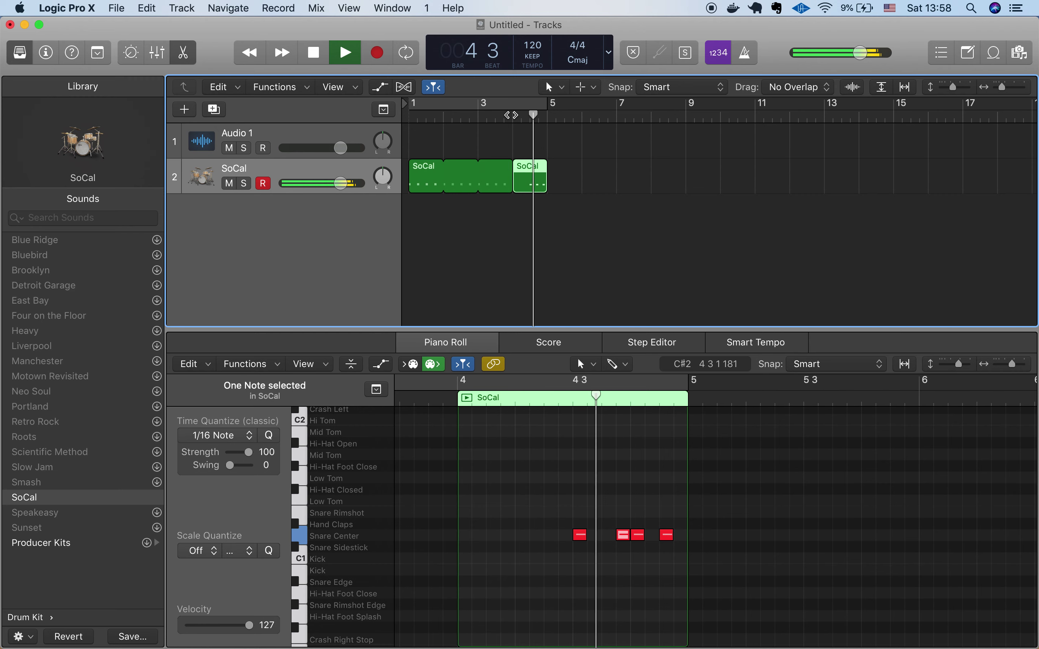
{"action": "key", "text": "space"}
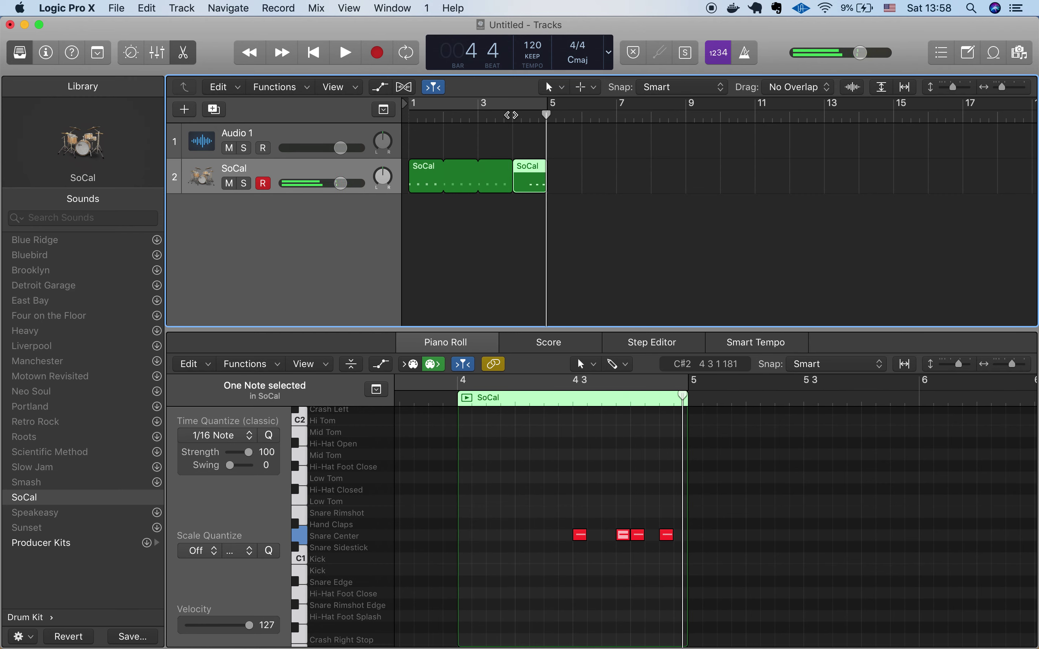
Step: Move the fill's second snare note back one sixteenth earlier and play bar 4 again
{"action": "left_click", "coordinate": [622, 536]}
{"action": "left_click_drag", "start_coordinate": [625, 541], "coordinate": [610, 542]}
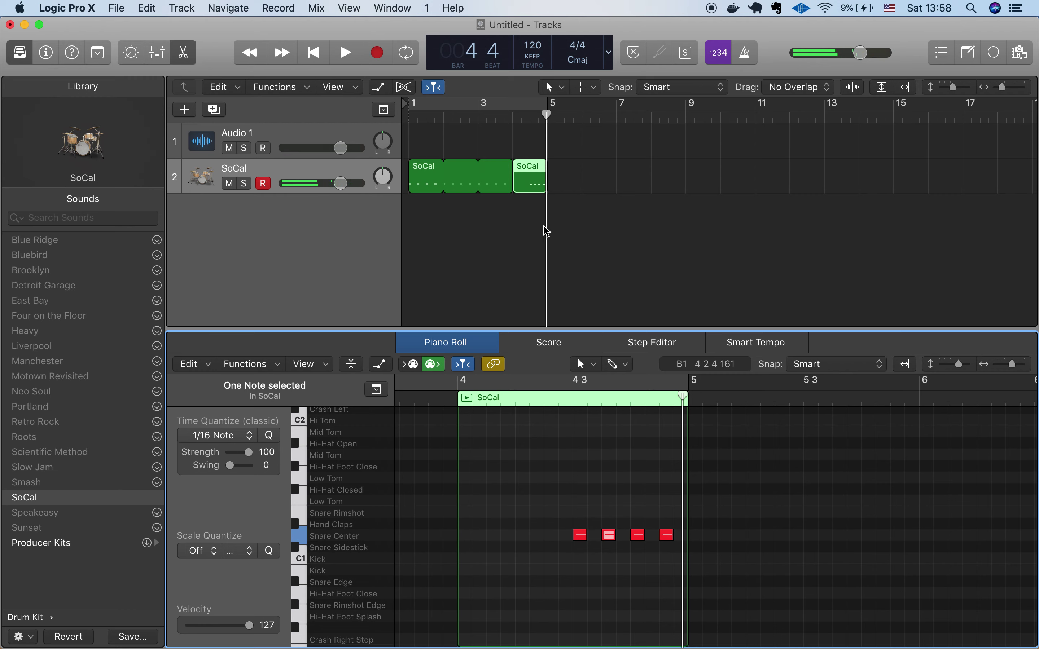
{"action": "left_click", "coordinate": [512, 116]}
{"action": "key", "text": "space"}
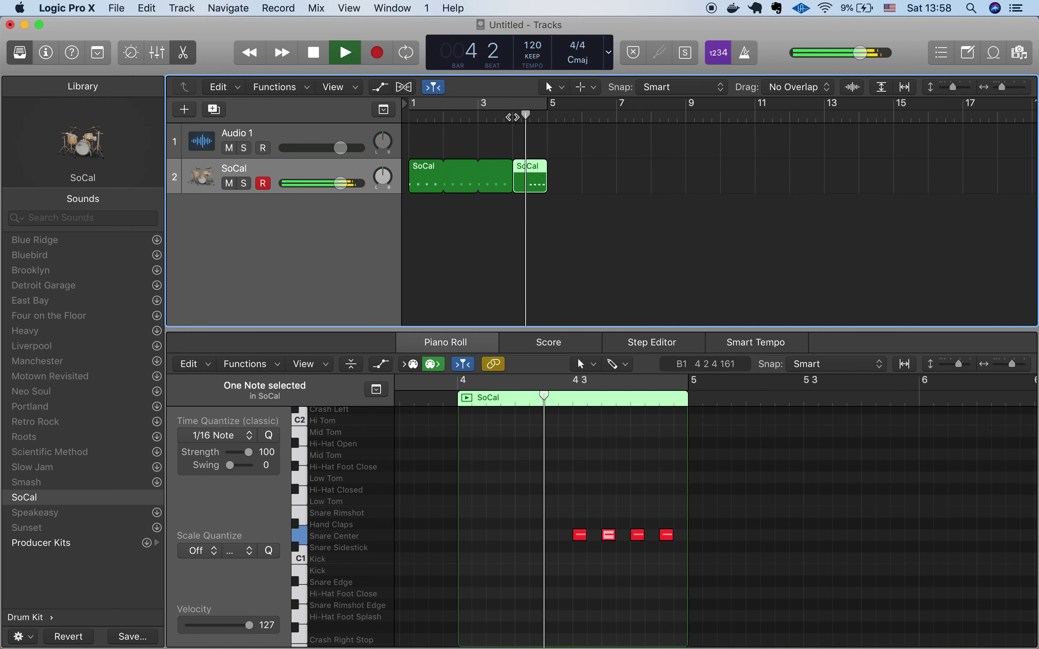
{"action": "key", "text": "space"}
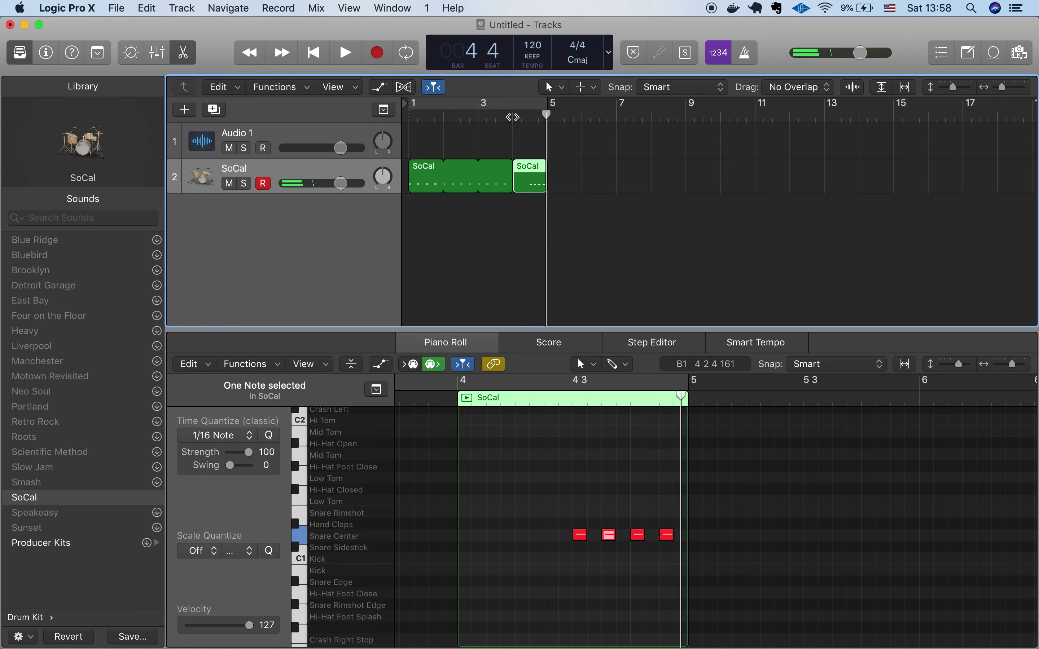
Step: Fill the gaps between the four snare notes with three more Snare Center notes using the Pencil Tool and play from bar 4
{"action": "left_click", "coordinate": [581, 364]}
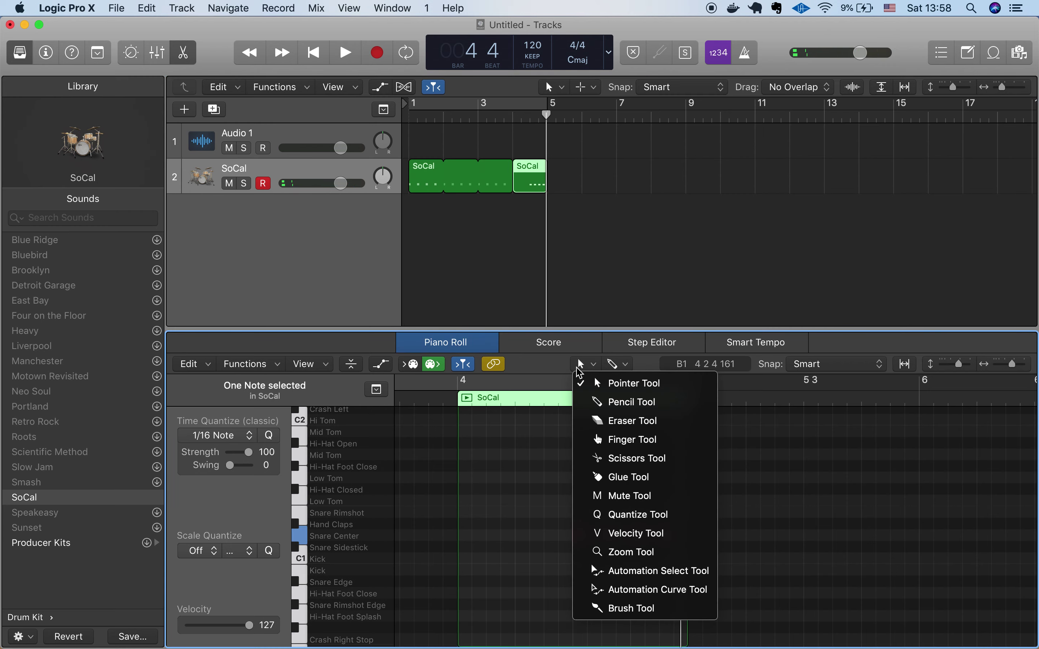
{"action": "left_click", "coordinate": [602, 401]}
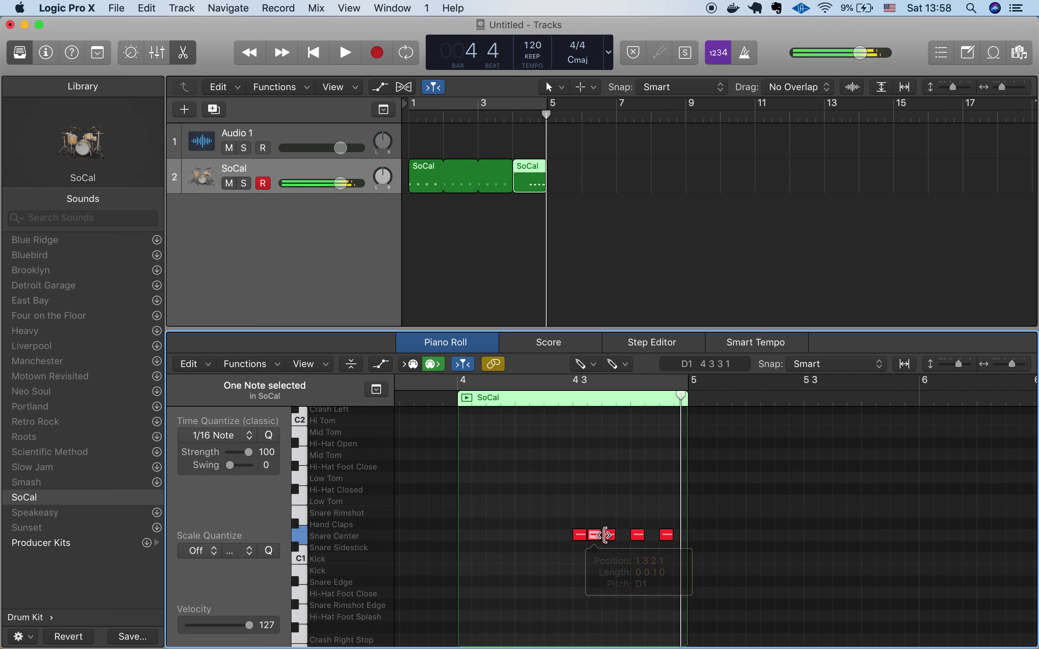
{"action": "left_click", "coordinate": [623, 535]}
{"action": "left_click", "coordinate": [652, 535]}
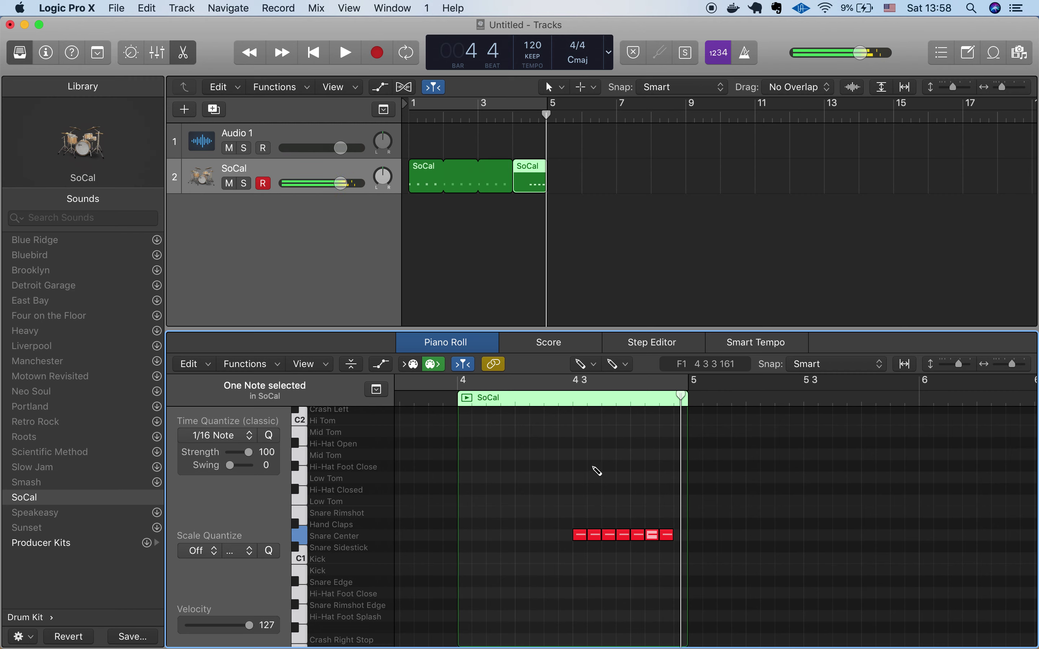
{"action": "left_click", "coordinate": [513, 115]}
{"action": "key", "text": "space"}
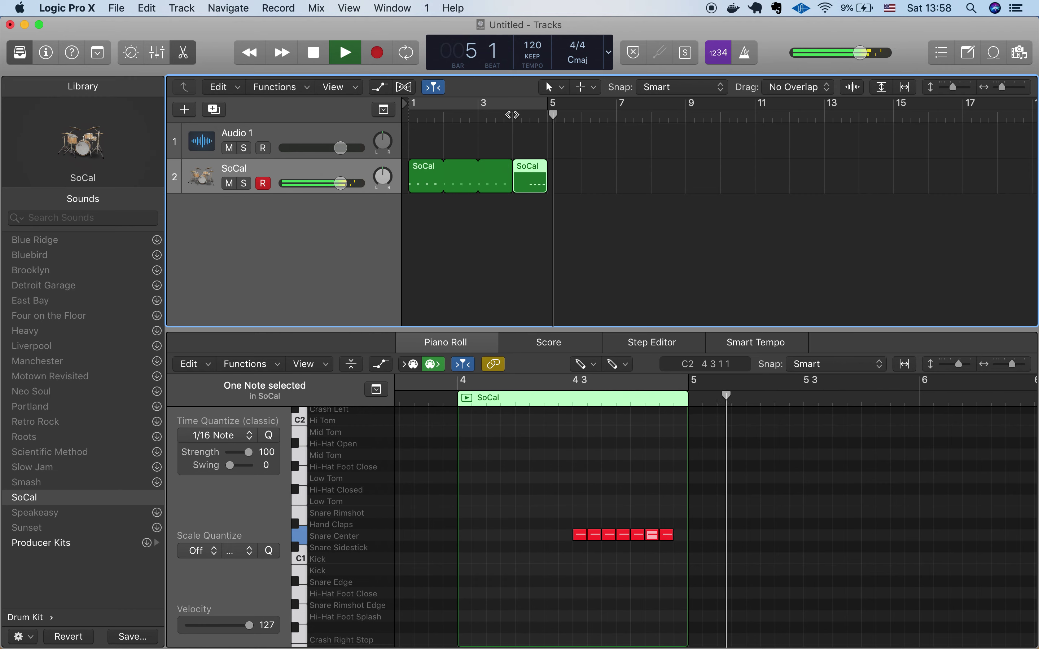
{"action": "key", "text": "space"}
Step: Switch back to the Pointer Tool, deselect the notes and regions, and return the playhead to the project start
{"action": "left_click", "coordinate": [582, 364]}
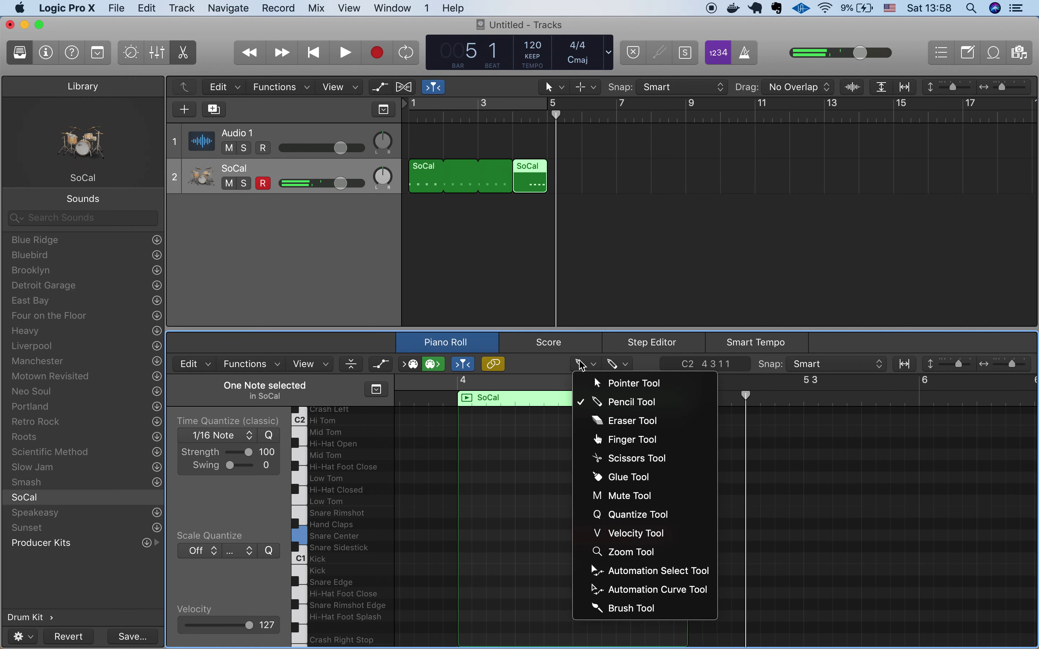
{"action": "left_click", "coordinate": [624, 392]}
{"action": "left_click", "coordinate": [608, 481]}
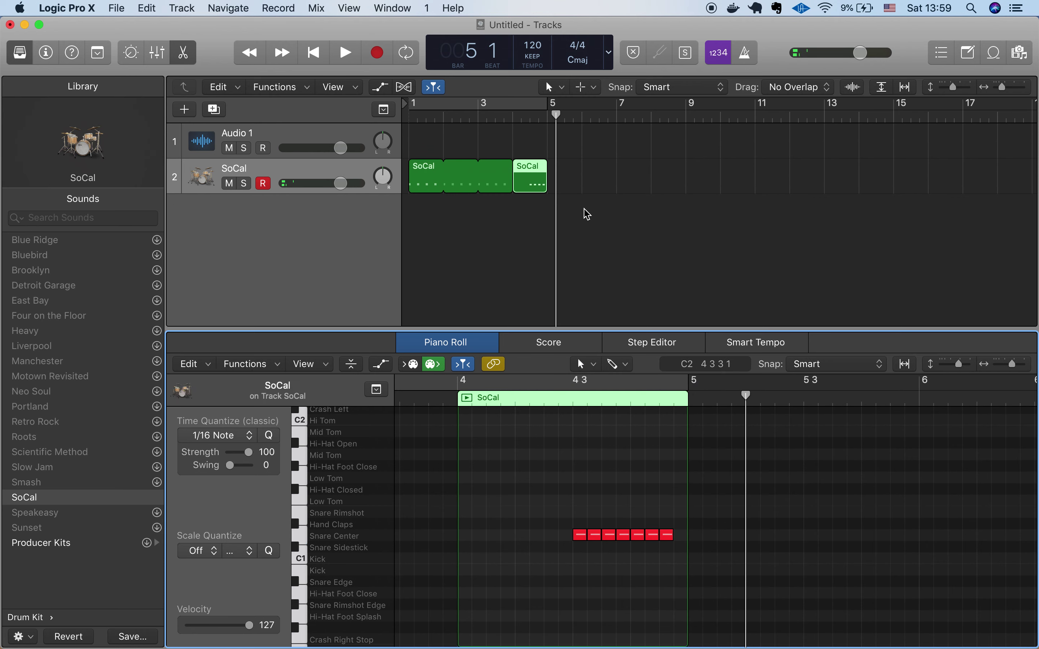
{"action": "left_click", "coordinate": [559, 153]}
{"action": "left_click", "coordinate": [599, 186]}
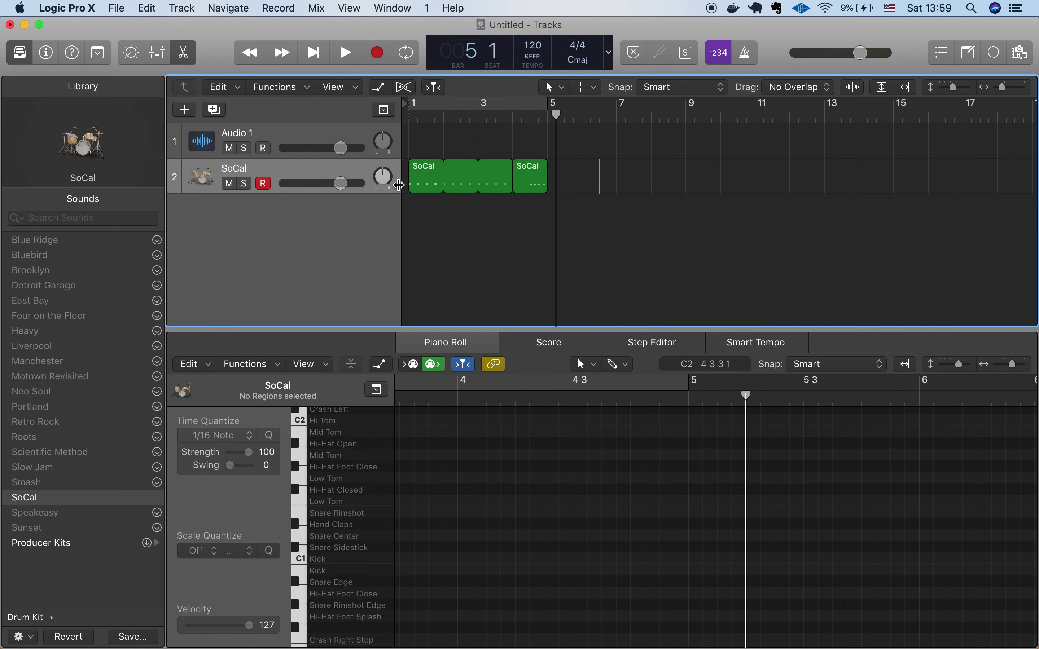
{"action": "left_click", "coordinate": [580, 170]}
{"action": "key", "text": "Return"}
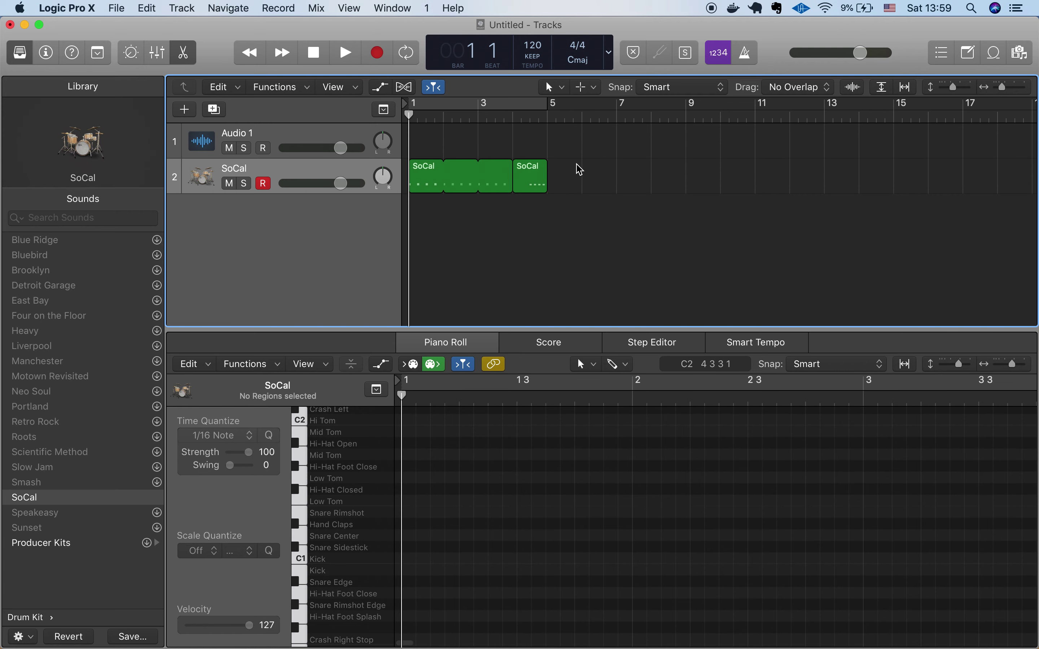
{"action": "key", "text": "super+a"}
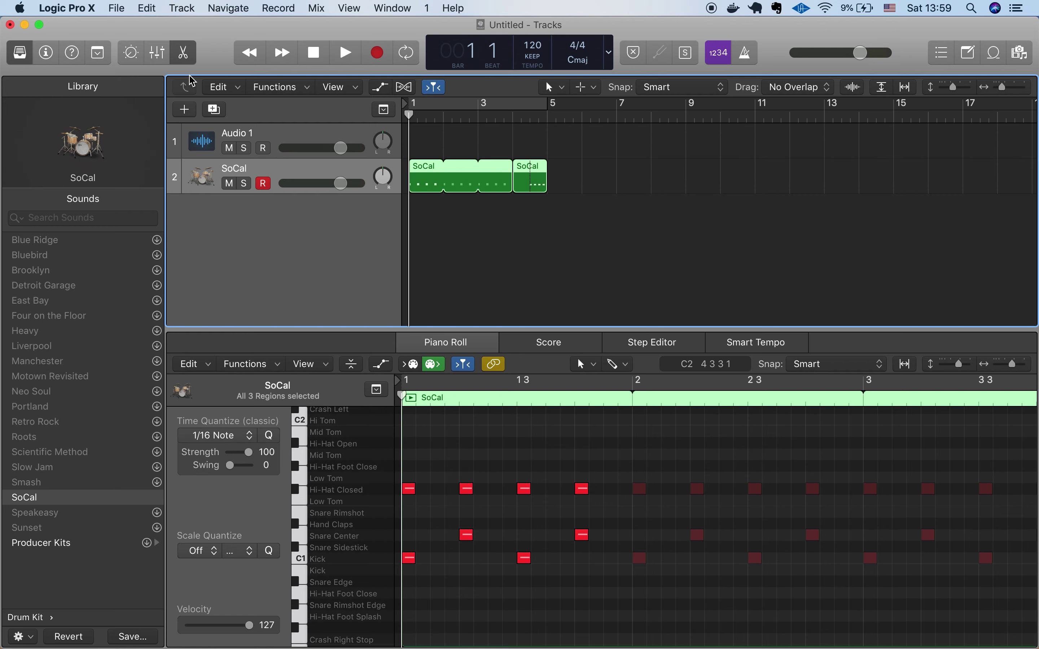
{"action": "left_click", "coordinate": [172, 13]}
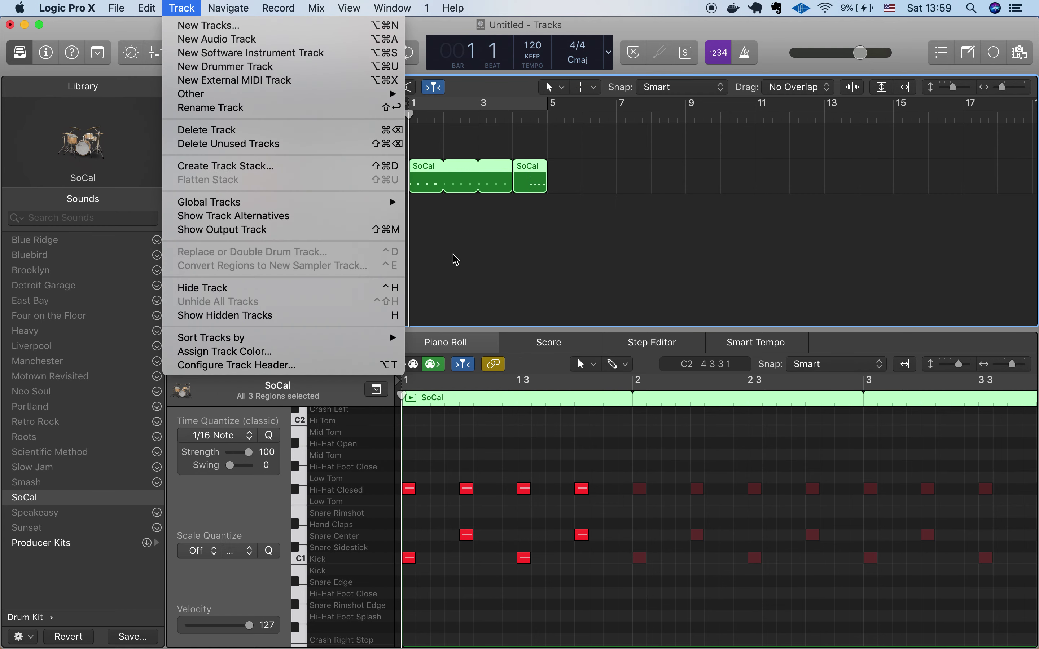
{"action": "left_click", "coordinate": [507, 272]}
{"action": "left_click", "coordinate": [601, 172]}
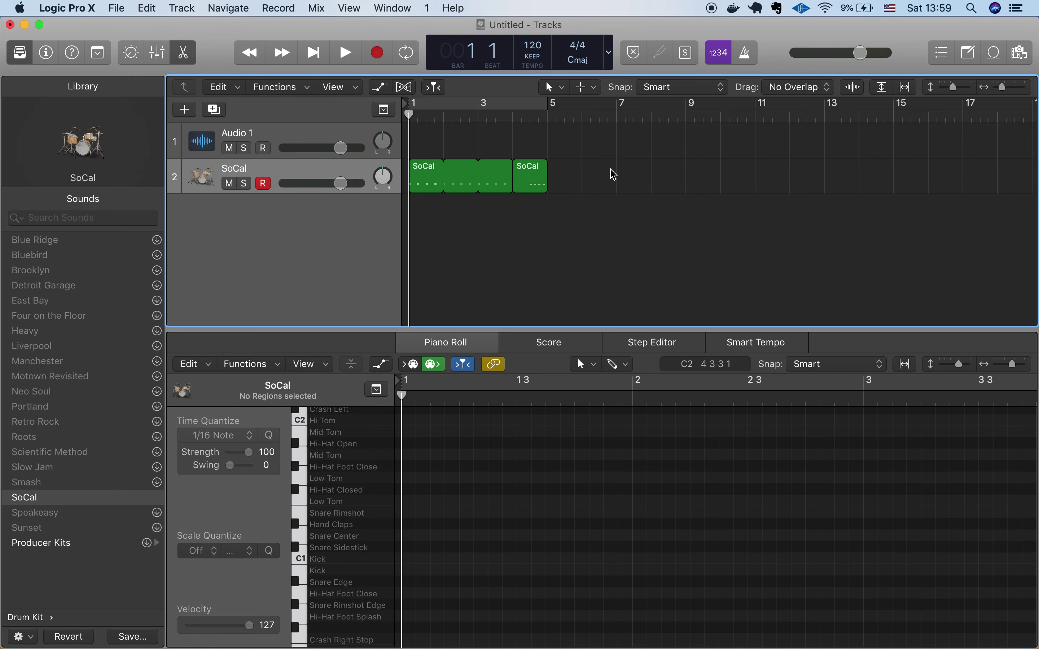
Step: Select all the drum regions and export the selection as a MIDI file named mi_bateria in the Logic folder
{"action": "key", "text": "super+a"}
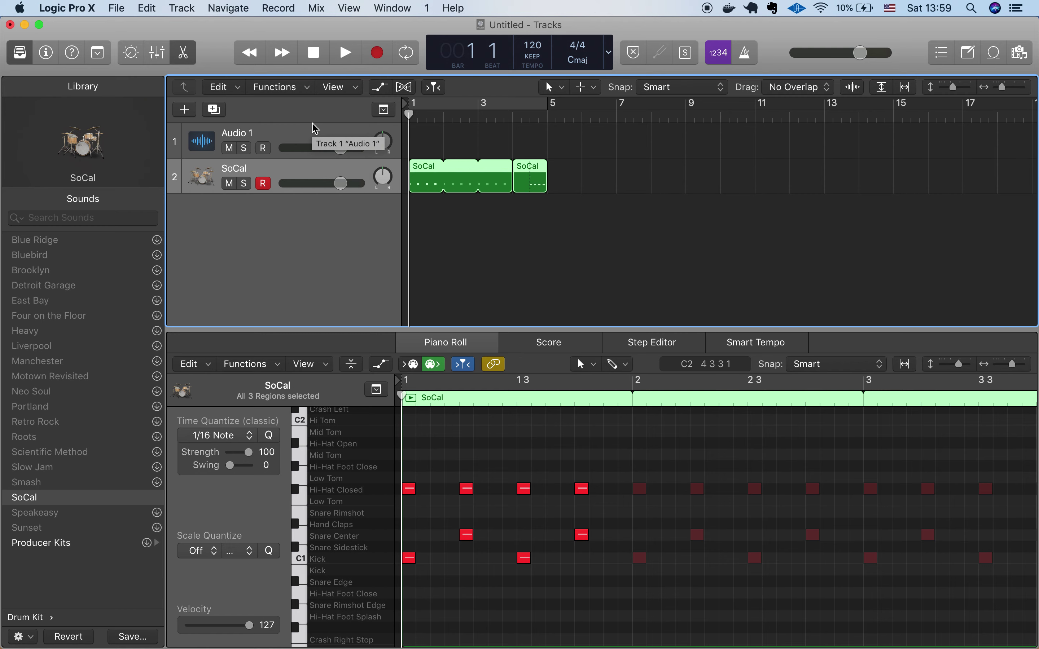
{"action": "left_click", "coordinate": [116, 8]}
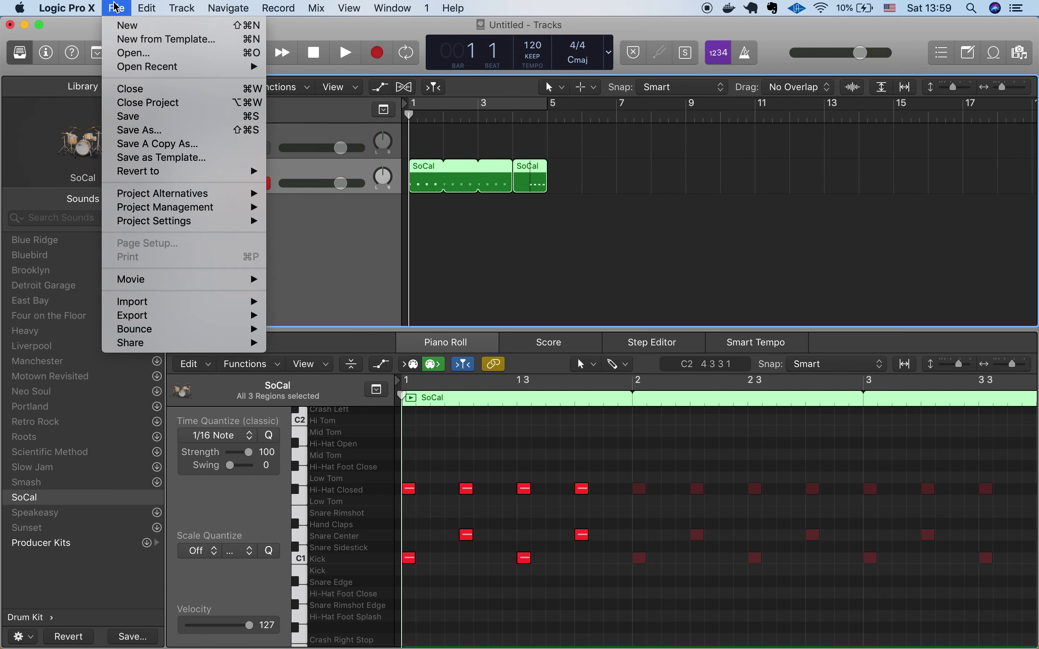
{"action": "mouse_move", "coordinate": [187, 321]}
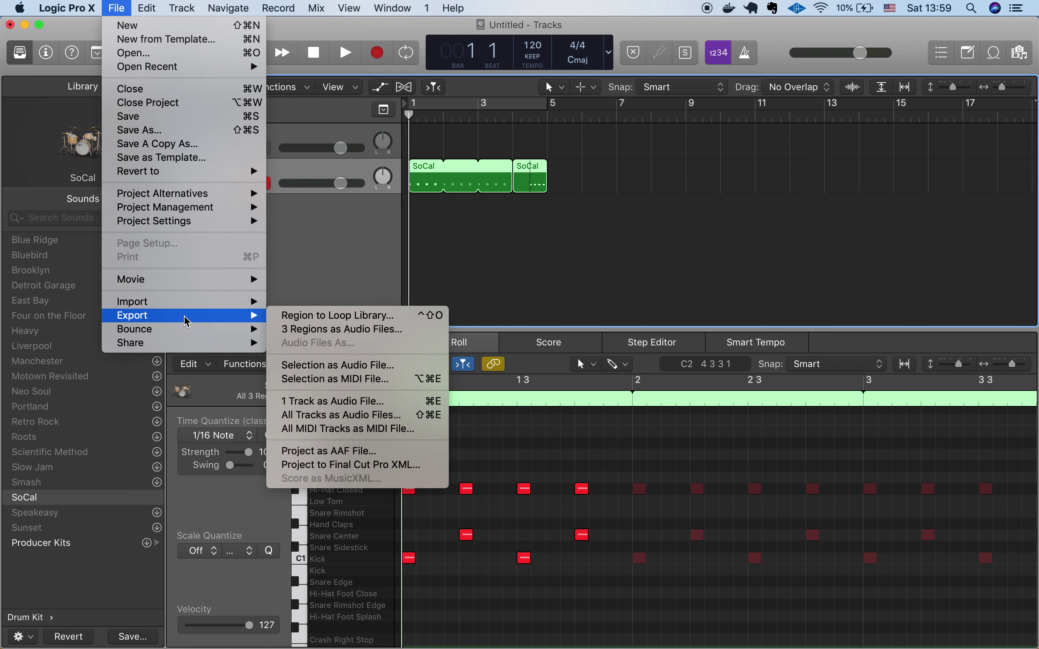
{"action": "left_click", "coordinate": [335, 380]}
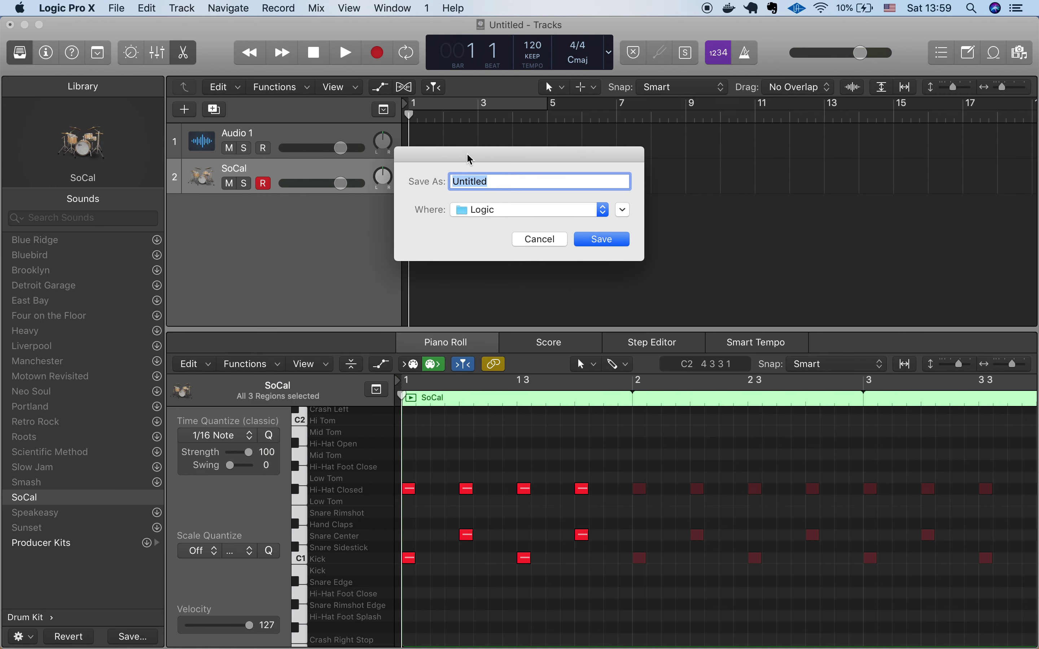
{"action": "type", "text": "mi_bateria"}
{"action": "left_click", "coordinate": [604, 242]}
Step: Switch to Finder and select mi_bateria.mid in the Logic folder inside Music
{"action": "key", "text": "ctrl+Up"}
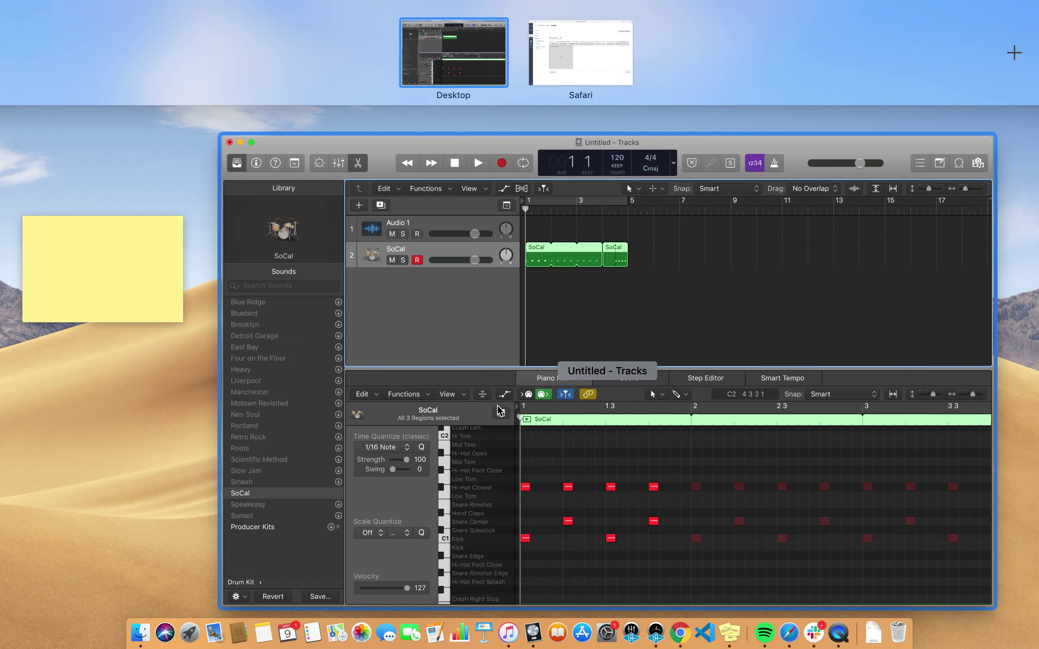
{"action": "left_click", "coordinate": [499, 411]}
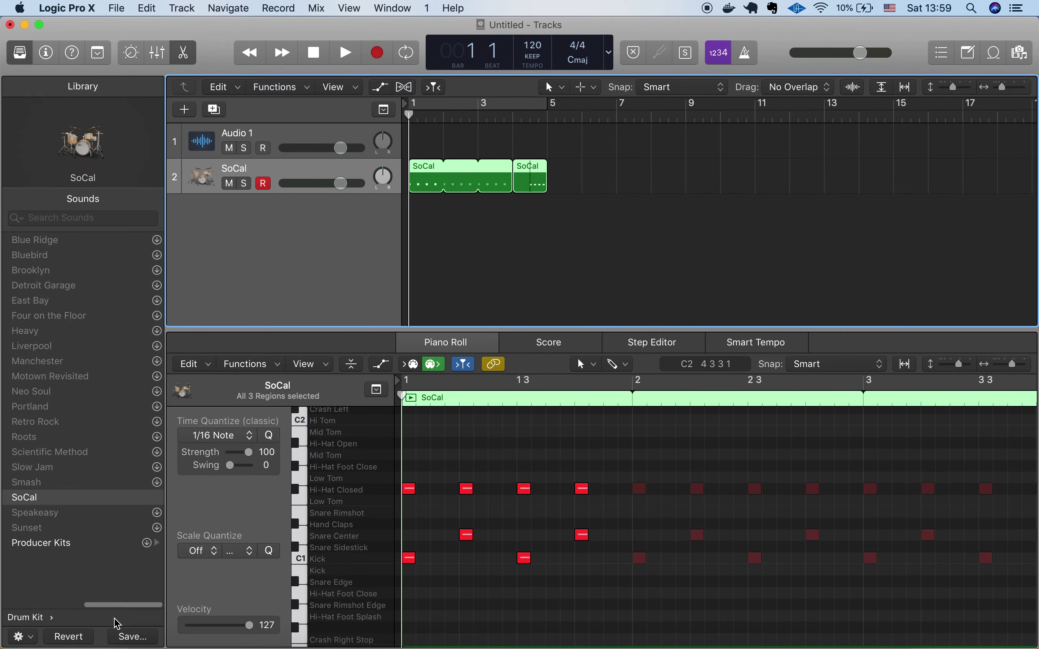
{"action": "key", "text": "ctrl+Up"}
{"action": "left_click", "coordinate": [146, 631]}
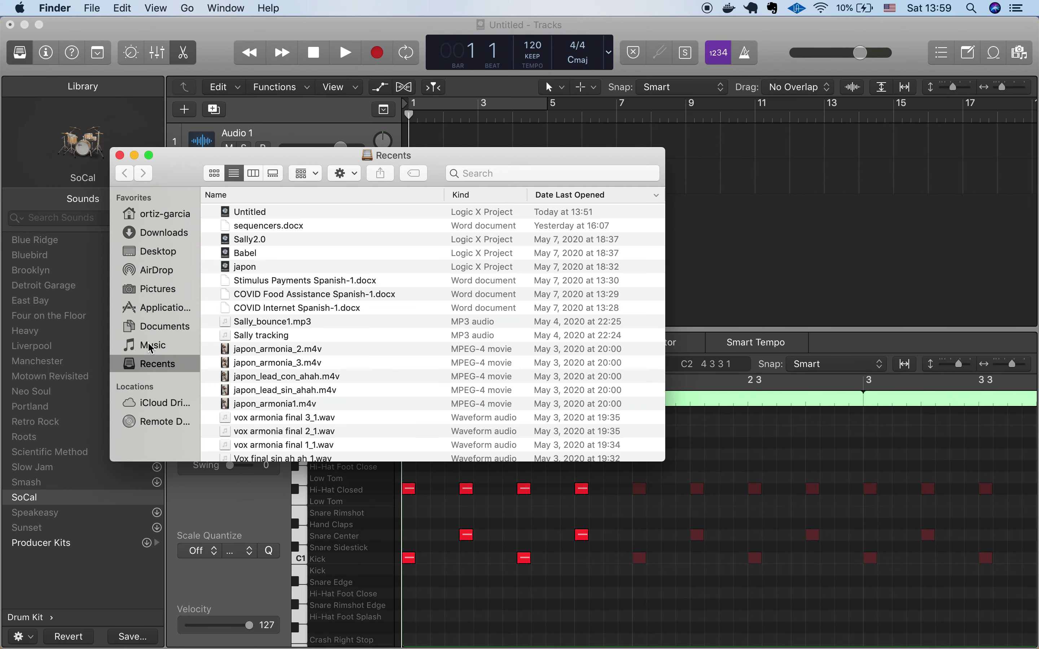
{"action": "left_click", "coordinate": [150, 346]}
{"action": "left_click", "coordinate": [241, 309]}
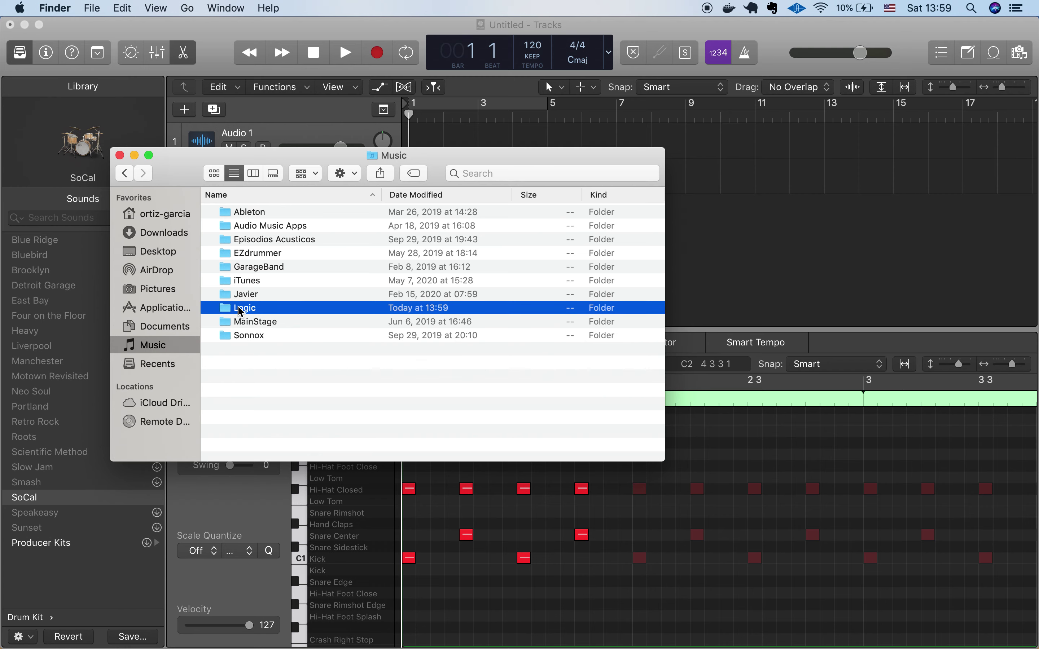
{"action": "double_click", "coordinate": [241, 309]}
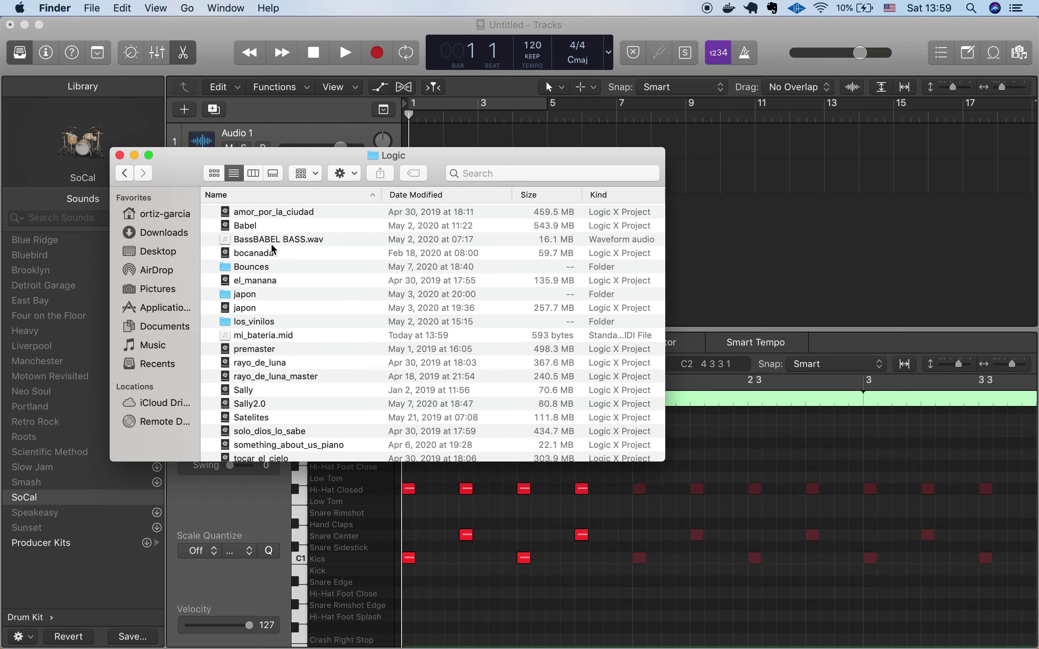
{"action": "left_click", "coordinate": [251, 335]}
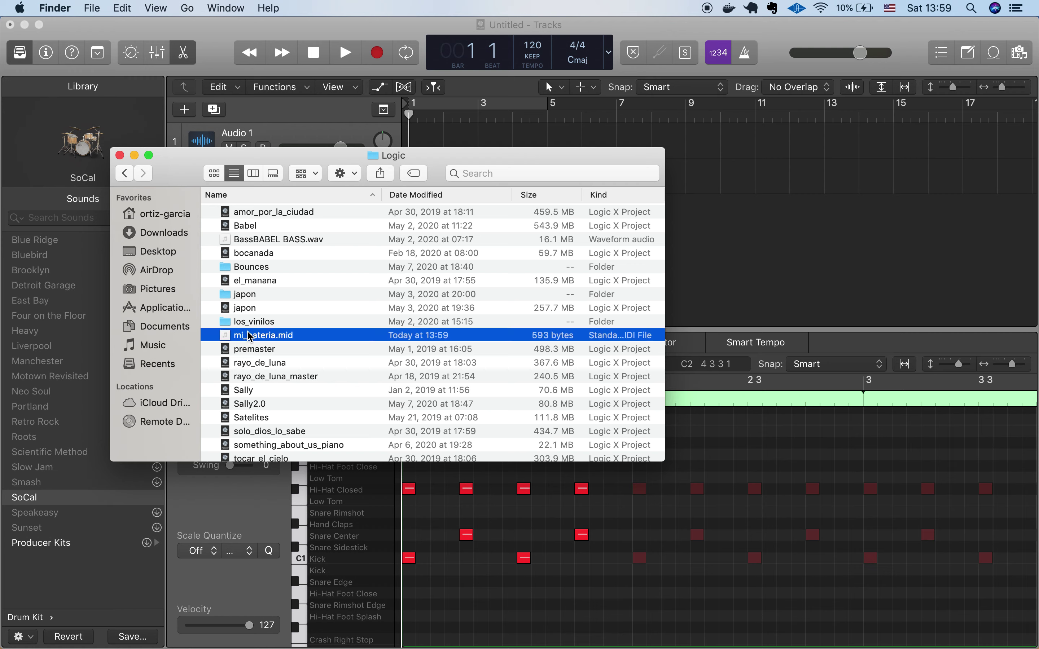